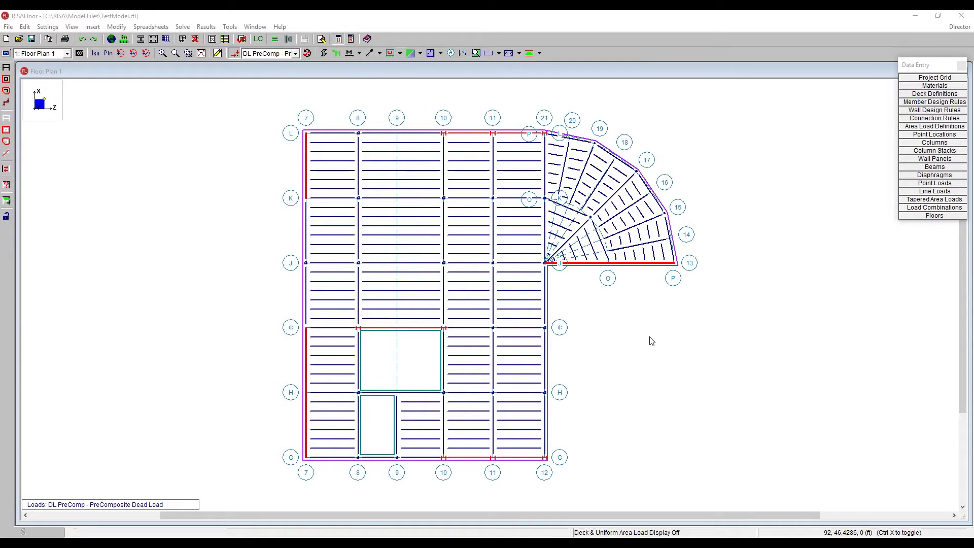
# Step: Display the full model instead of Floor Plan 1 and rotate it to examine the building in 3D
pyautogui.click(61, 54)
pyautogui.click(56, 80)
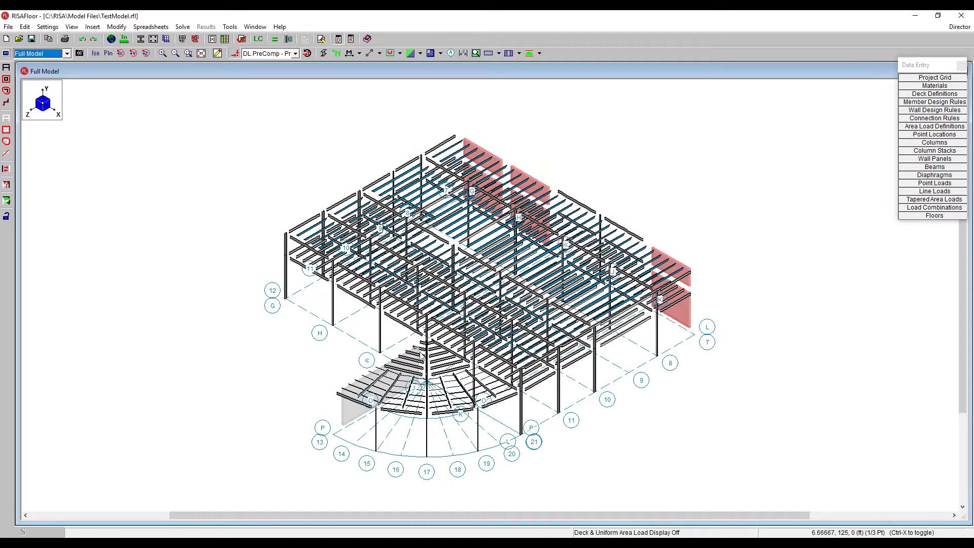
pyautogui.moveTo(524, 403); pyautogui.dragTo(545, 341, button='middle')
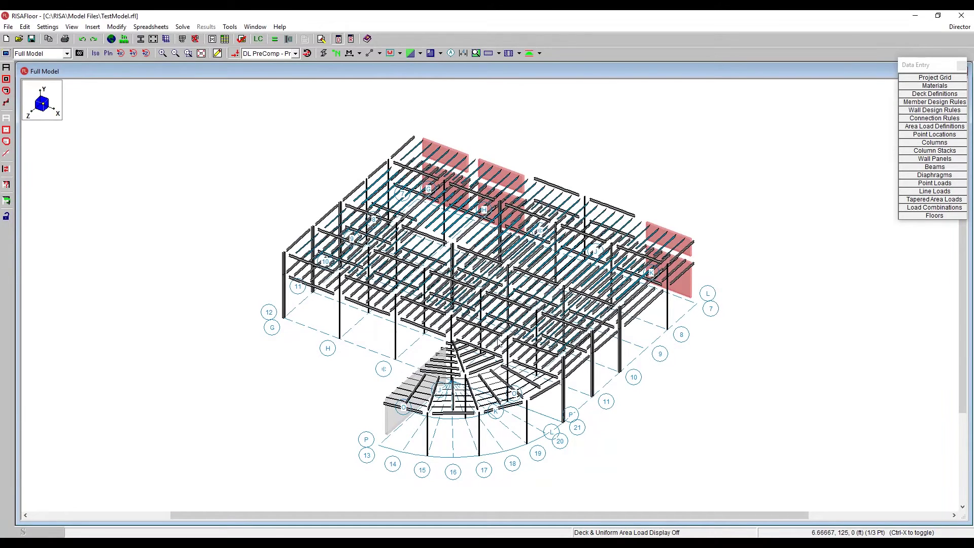
pyautogui.click(53, 55)
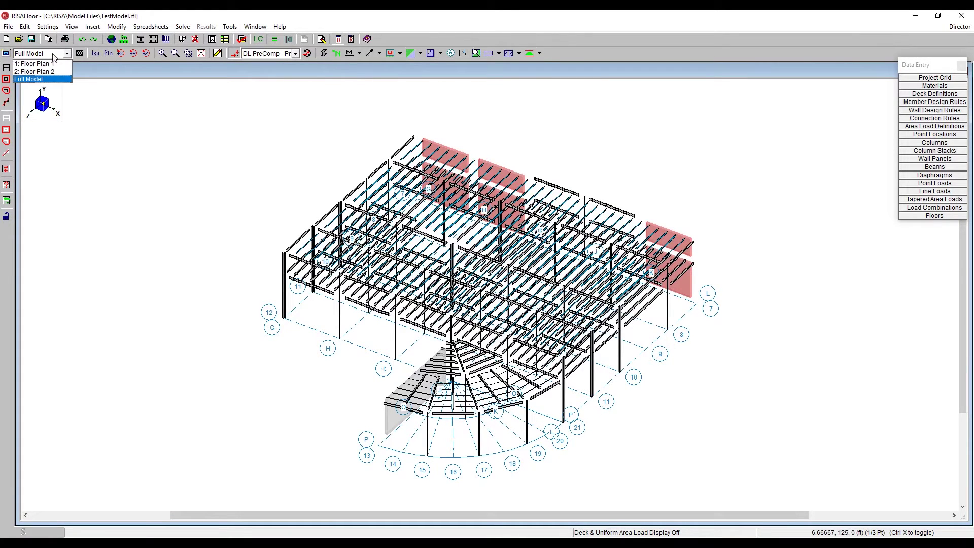
pyautogui.click(55, 55)
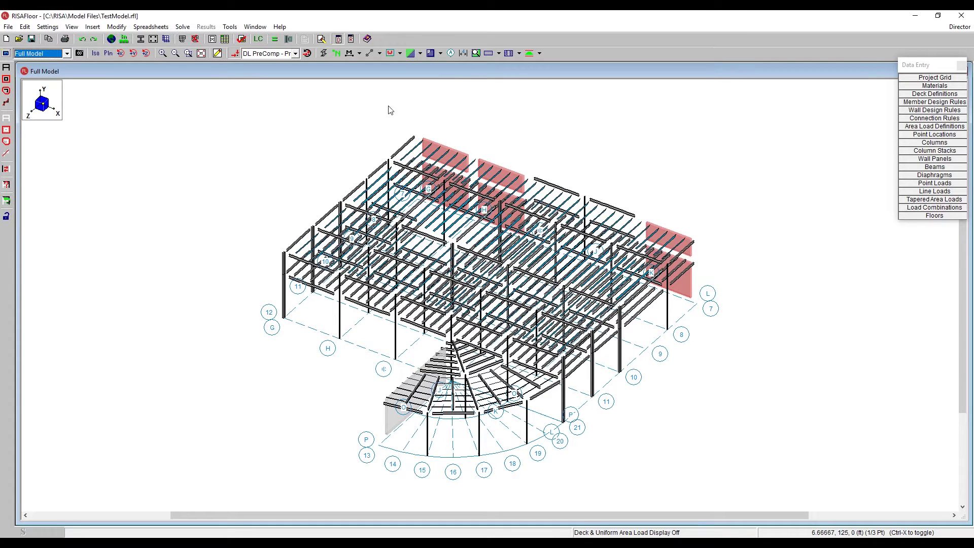
# Step: Set the default parapet height of Floor Plan 2 to 5 ft in the Floors spreadsheet, then close it
pyautogui.click(935, 217)
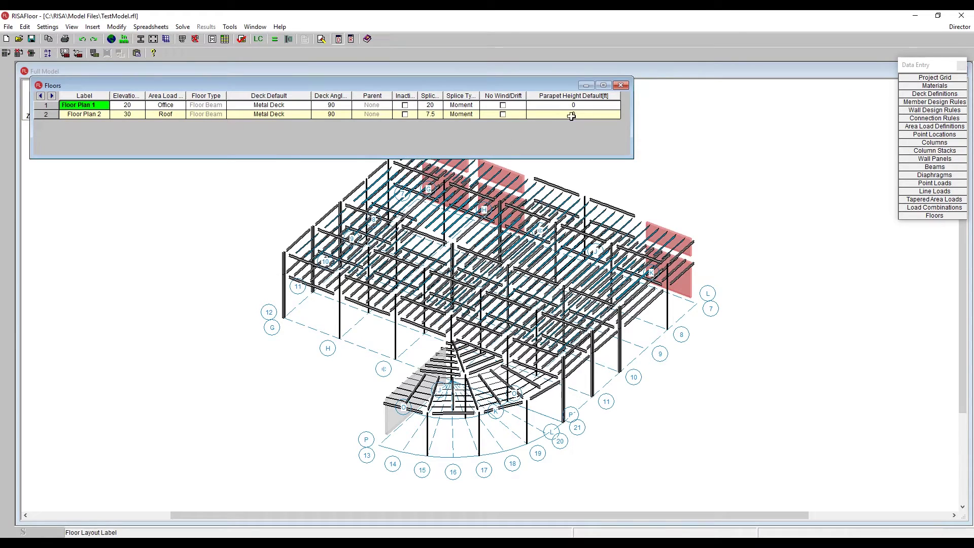
pyautogui.click(575, 104)
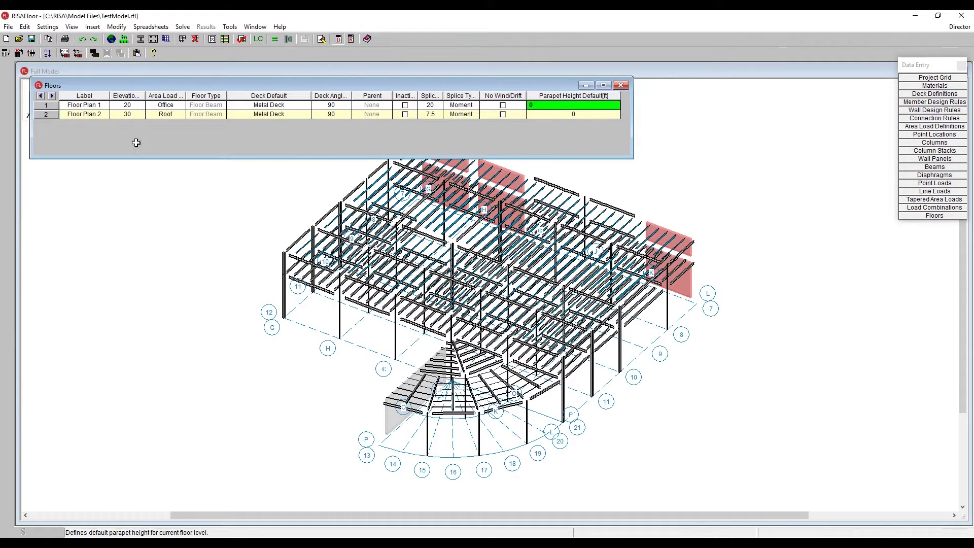
pyautogui.click(577, 115)
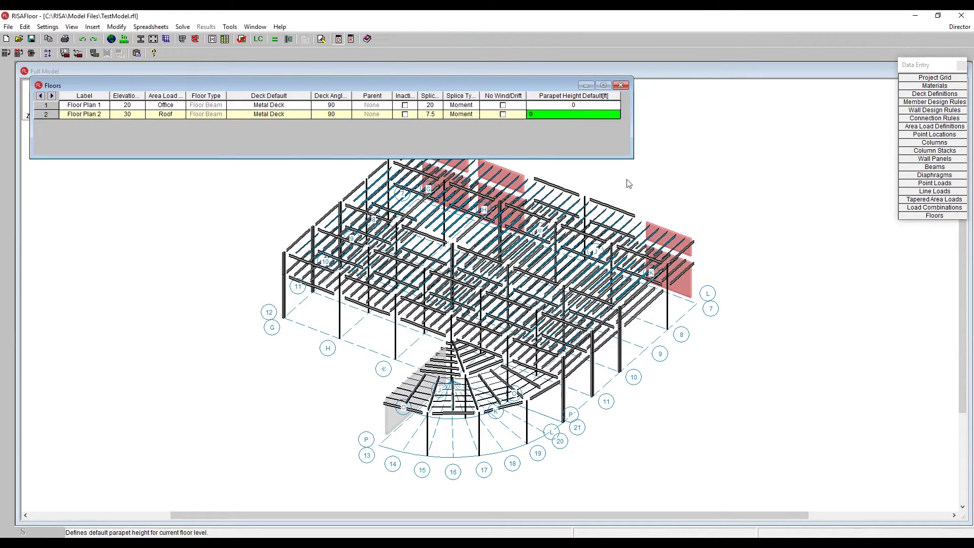
pyautogui.write('5')
pyautogui.click(563, 105)
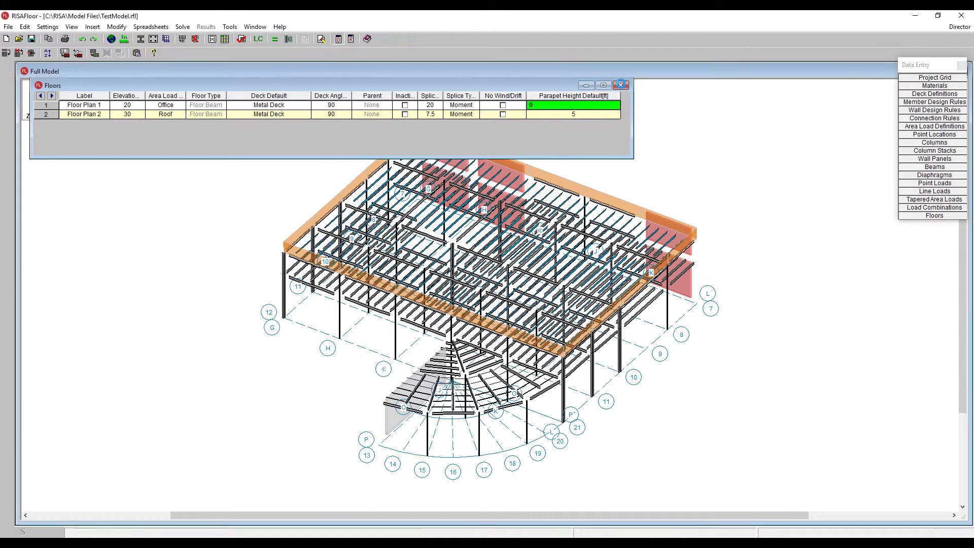
pyautogui.click(621, 84)
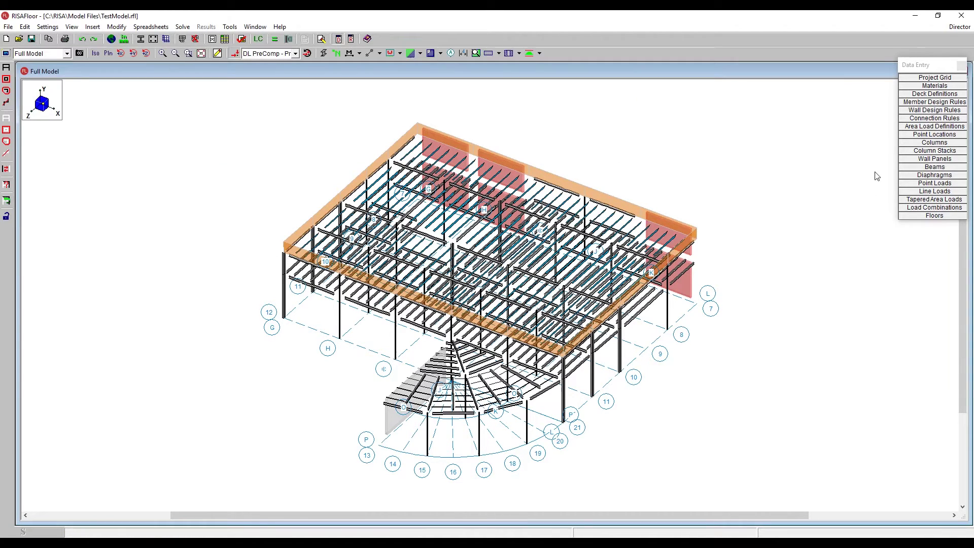
# Step: In the Columns spreadsheet for Floor Plan 2, set the parapet height of columns M-22, L-8 and L-10 to 6 ft
pyautogui.click(946, 143)
pyautogui.click(120, 140)
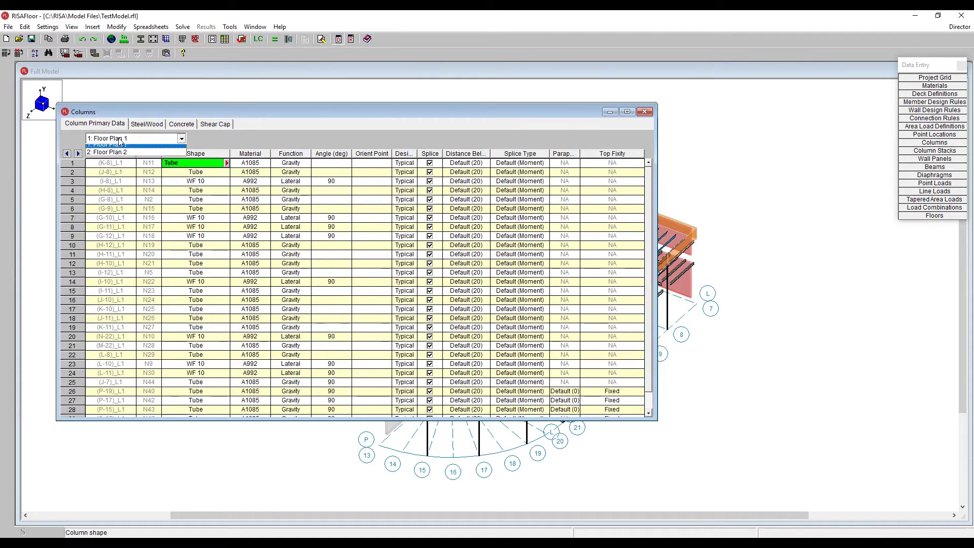
pyautogui.click(107, 152)
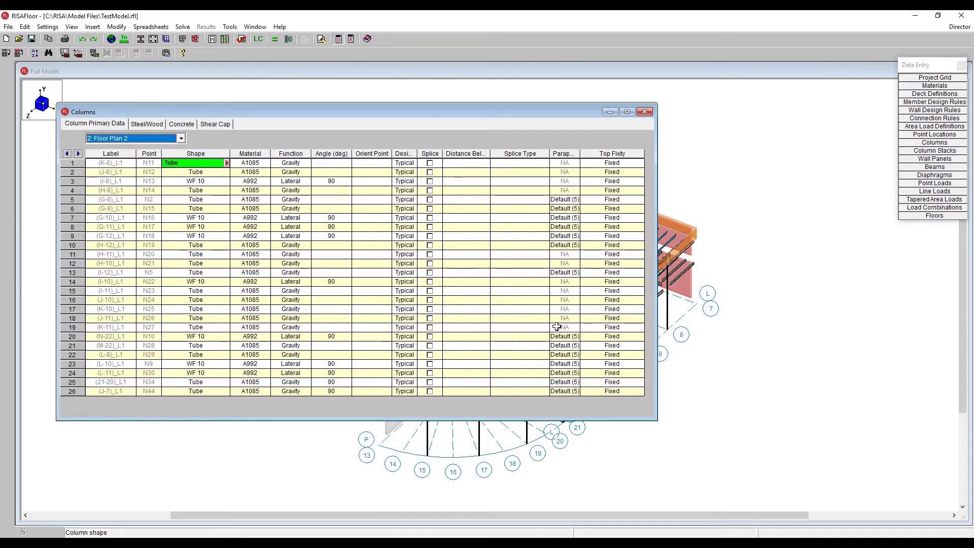
pyautogui.moveTo(502, 110); pyautogui.dragTo(513, 189)
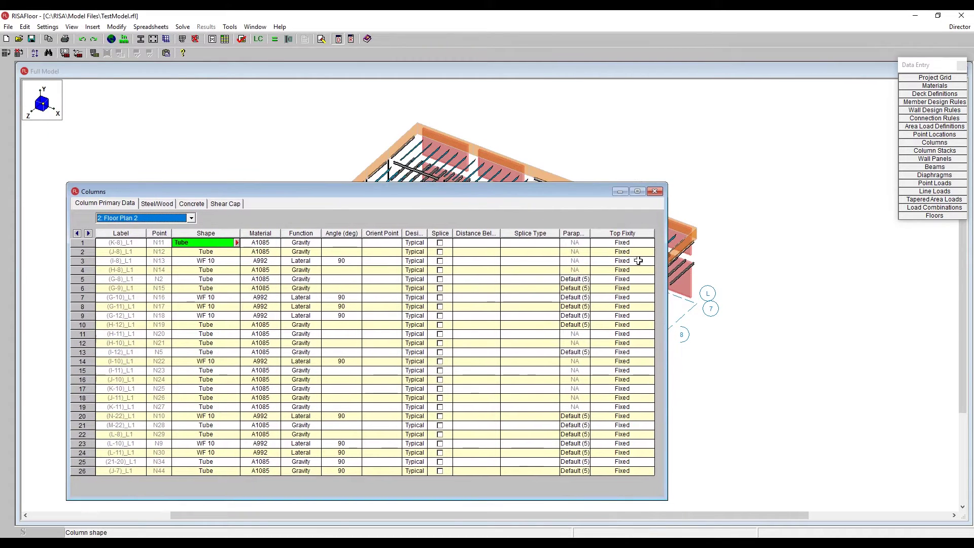
pyautogui.click(575, 425)
pyautogui.write('6')
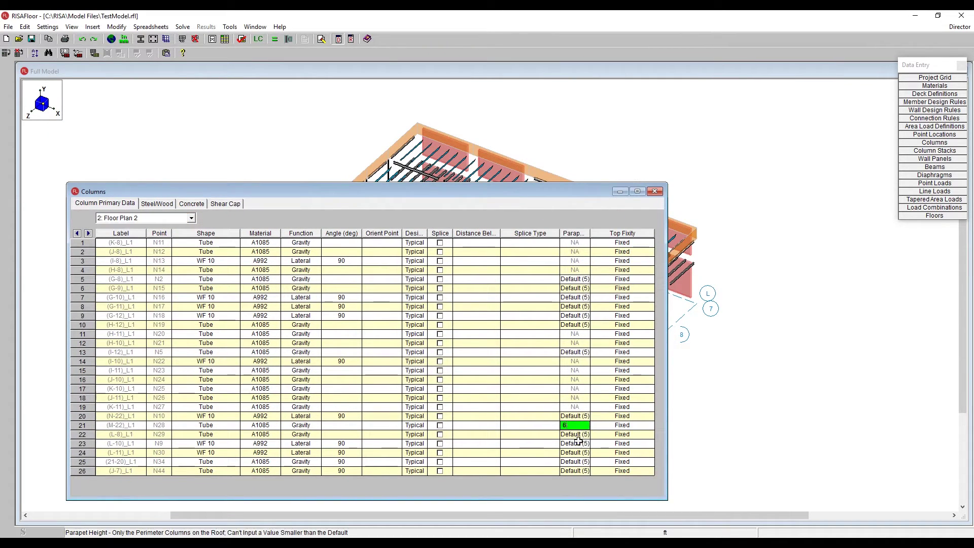
pyautogui.press('Return')
pyautogui.write('6')
pyautogui.press('Return')
pyautogui.write('6')
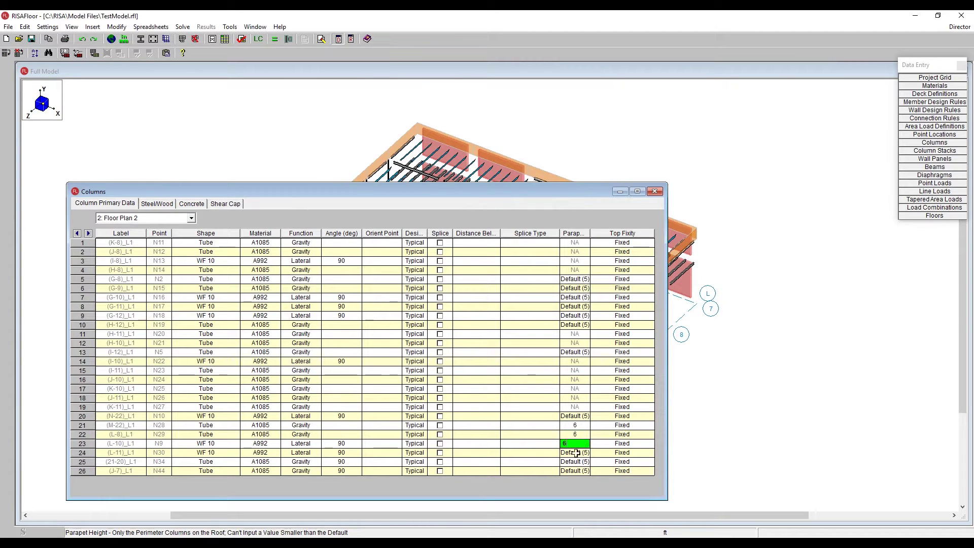
pyautogui.press('Return')
# Step: Undo the individual parapet heights of columns M-22, L-8 and L-10 and leave the Columns spreadsheet
pyautogui.moveTo(470, 193); pyautogui.dragTo(477, 149)
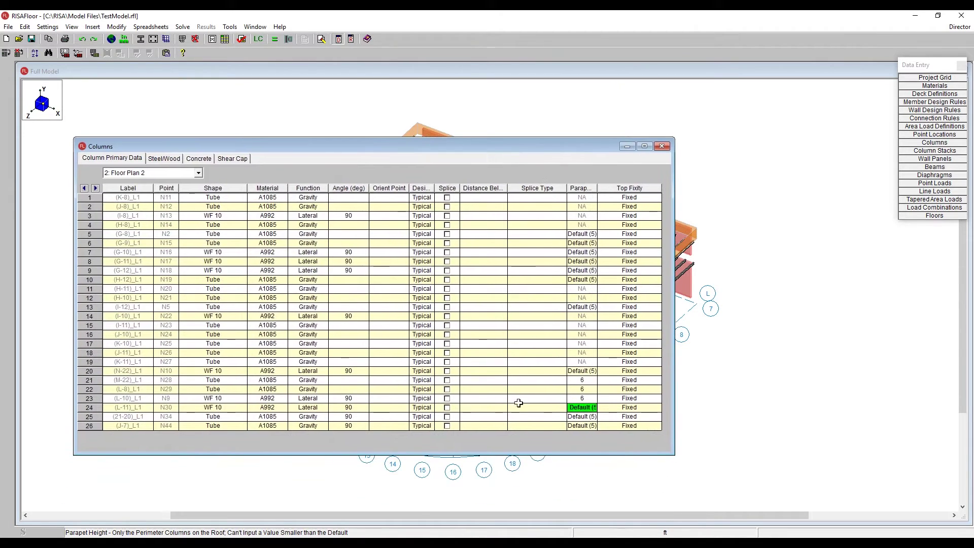
pyautogui.moveTo(588, 379); pyautogui.dragTo(591, 395)
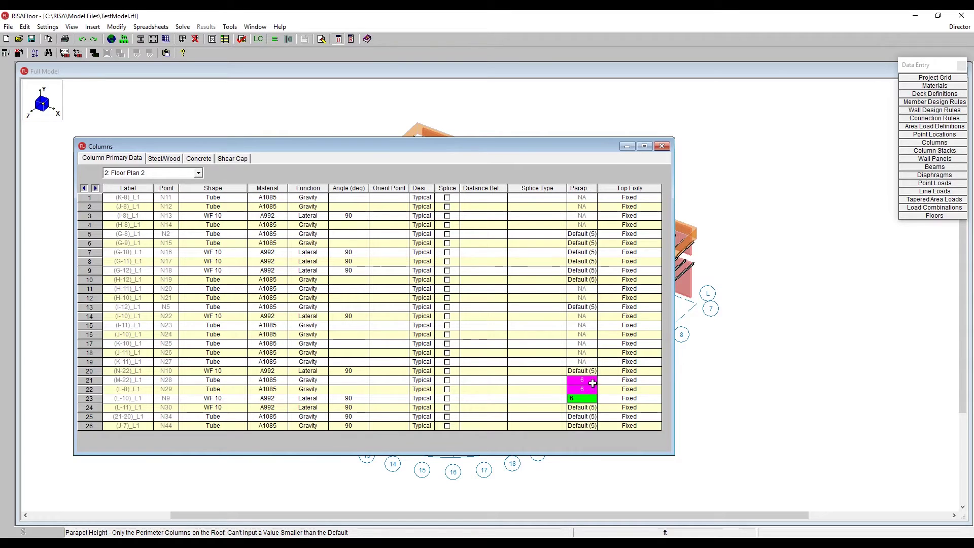
pyautogui.click(586, 381)
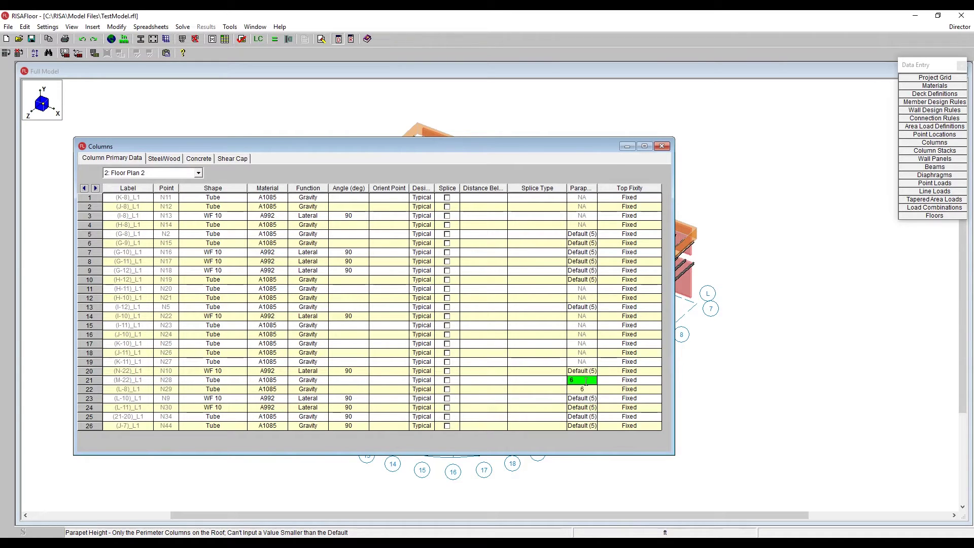
pyautogui.hotkey('ctrl', 'z')
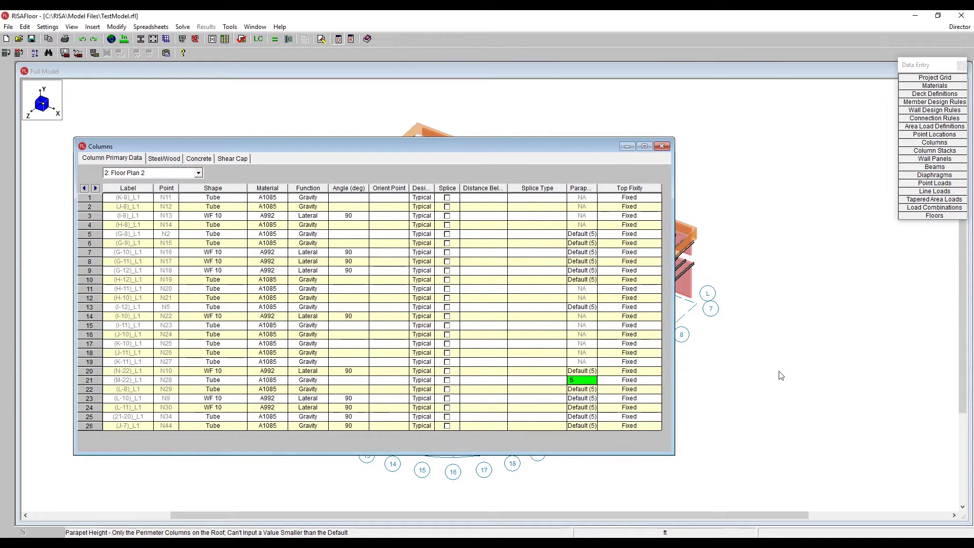
pyautogui.click(776, 376)
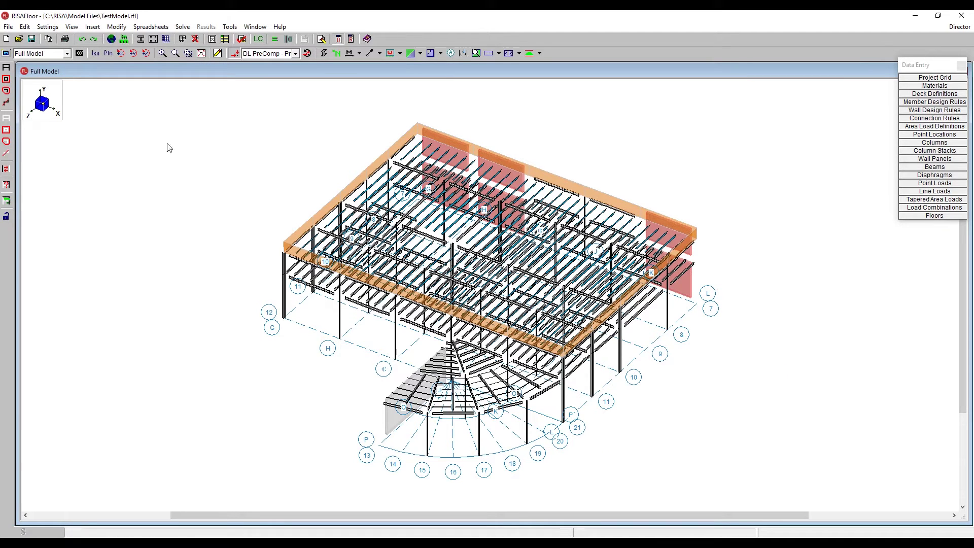
# Step: In Floor Plan 1, unselect everything and select only the outer part of the curved bay plus the wall along grid J
pyautogui.click(53, 54)
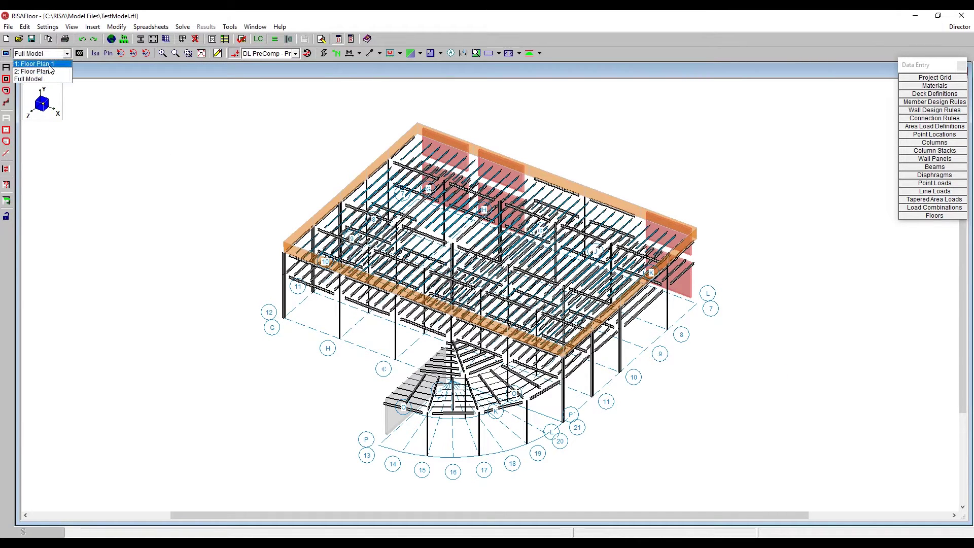
pyautogui.click(49, 65)
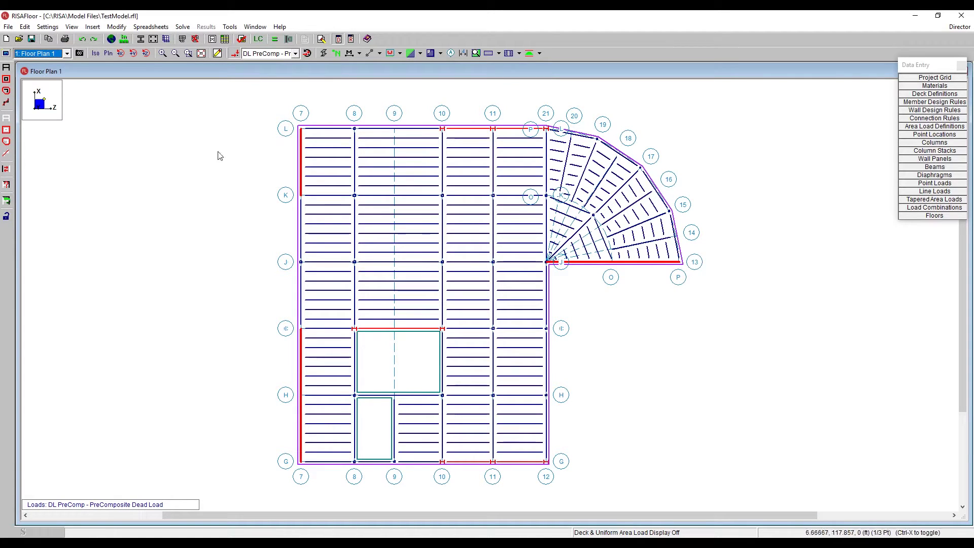
pyautogui.click(6, 116)
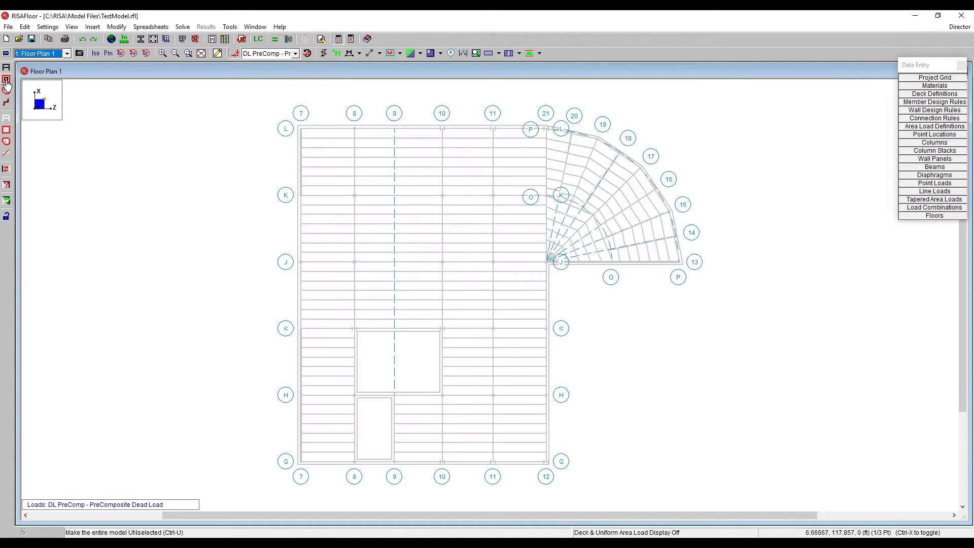
pyautogui.moveTo(562, 122); pyautogui.dragTo(727, 305)
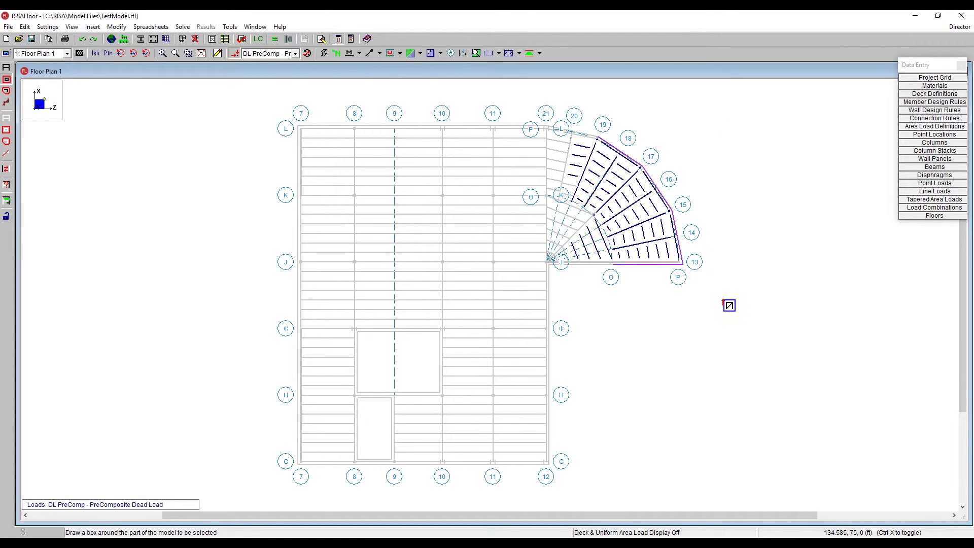
pyautogui.click(618, 261)
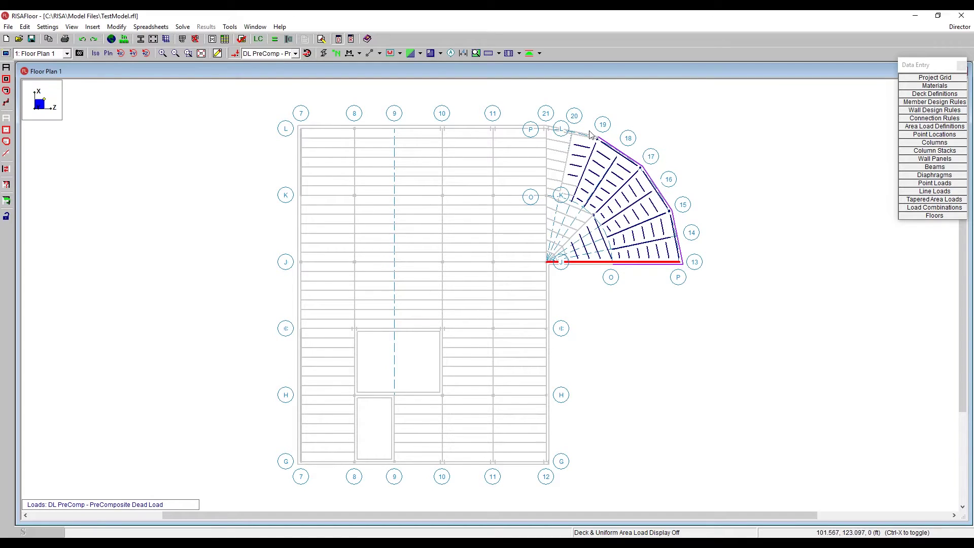
# Step: Apply a parapet height of 6 ft to all selected columns of the curved bay and display the full model
pyautogui.scroll(1, 572, 125)
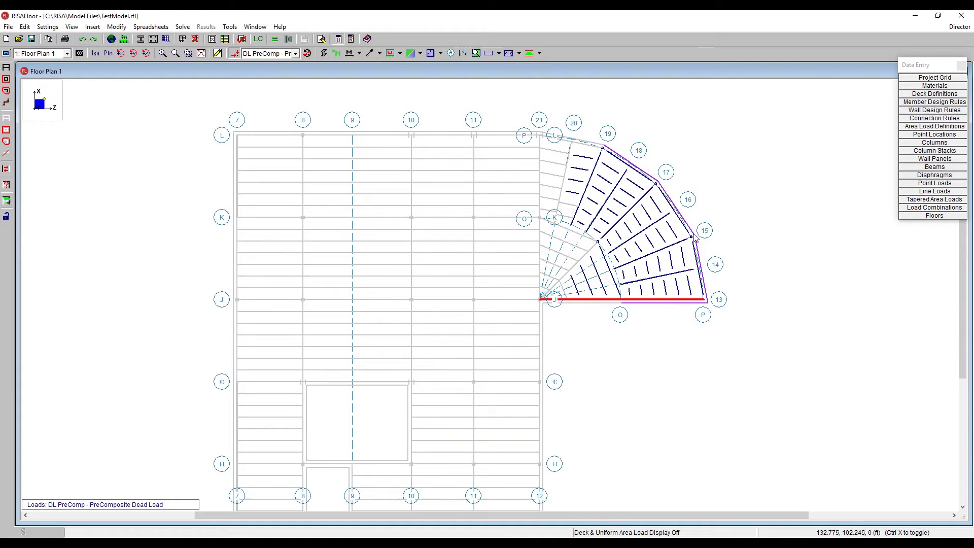
pyautogui.click(219, 54)
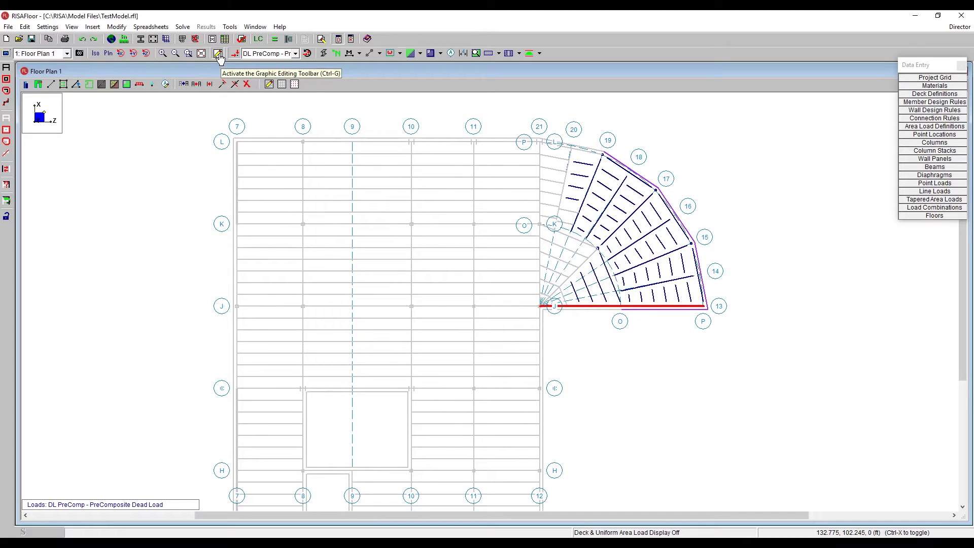
pyautogui.click(25, 84)
pyautogui.click(107, 104)
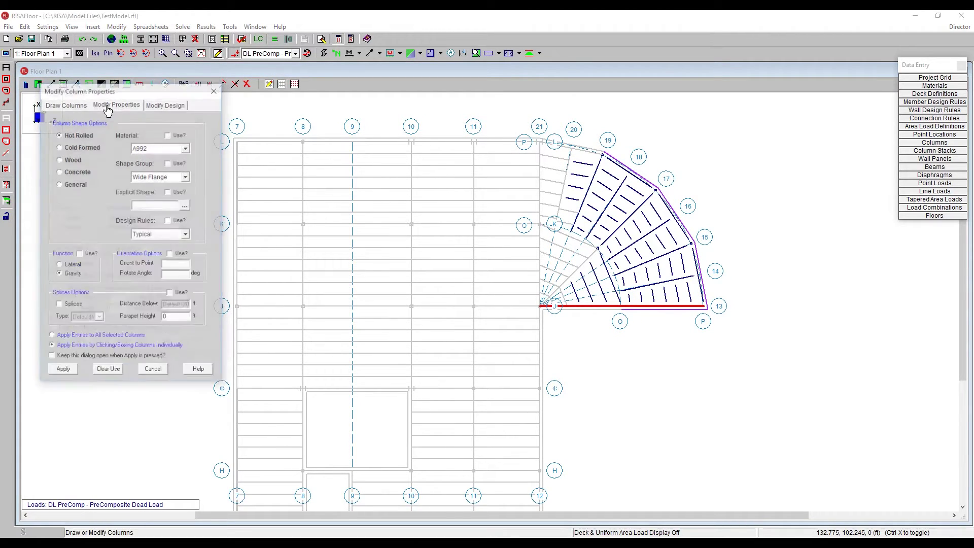
pyautogui.click(170, 294)
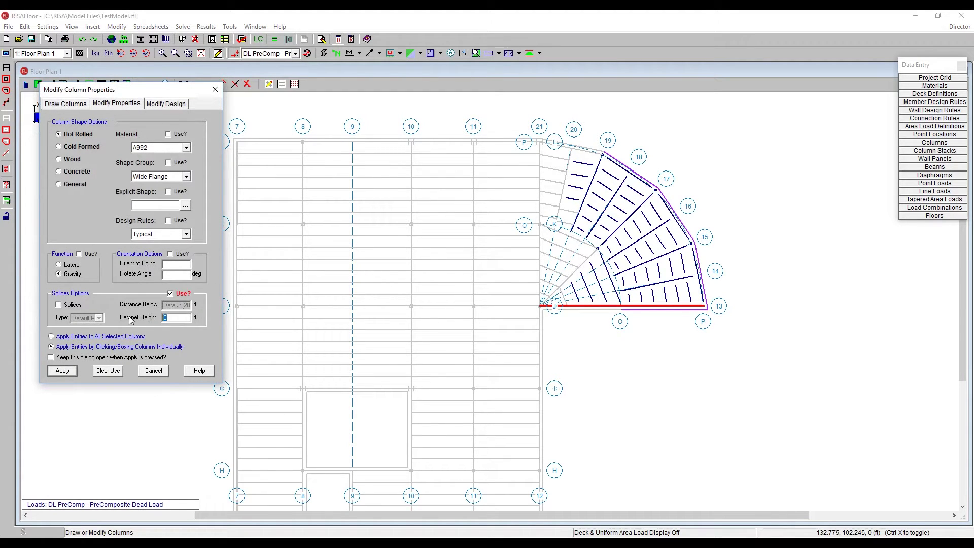
pyautogui.write('6')
pyautogui.click(111, 337)
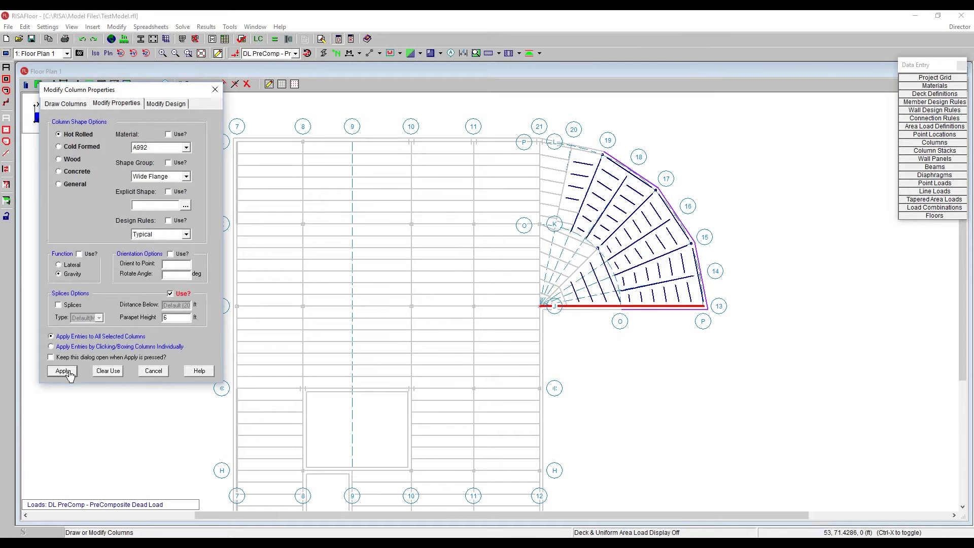
pyautogui.click(63, 371)
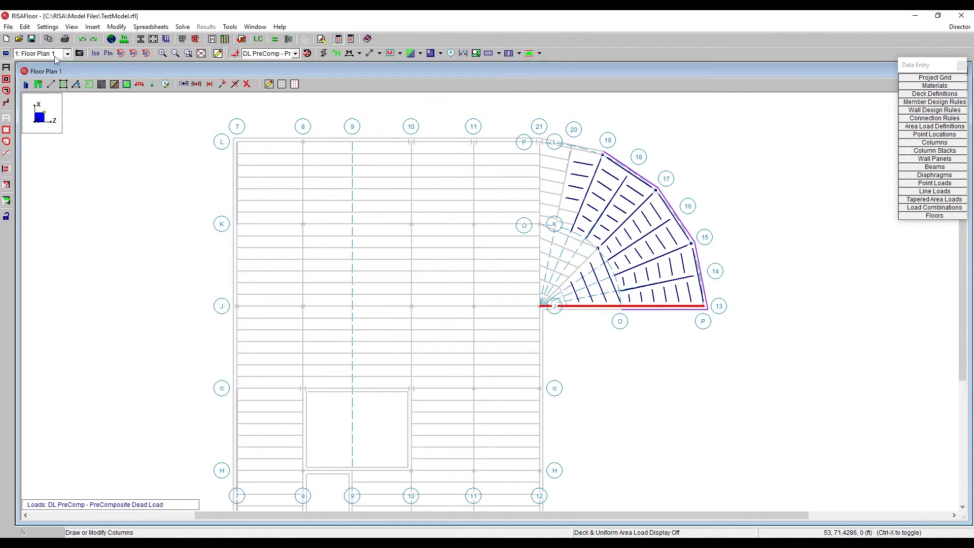
pyautogui.click(66, 53)
pyautogui.click(55, 79)
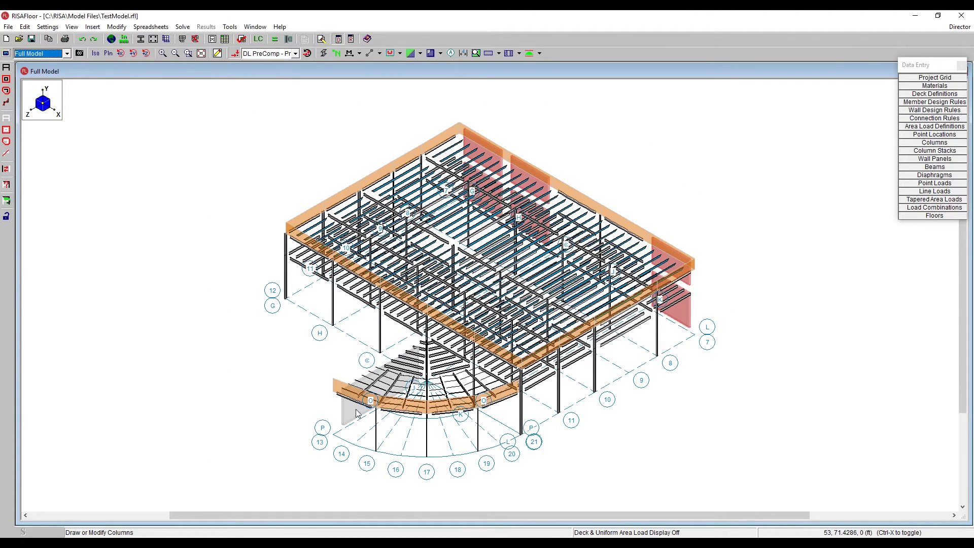
# Step: In Floor Plan 1, apply a parapet height of 6 ft to all selected walls and display the full model
pyautogui.click(32, 55)
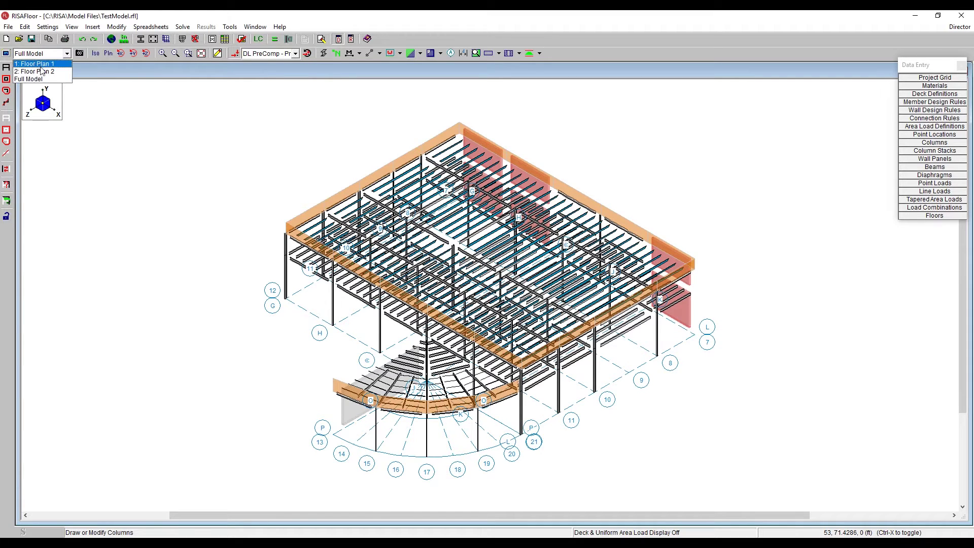
pyautogui.click(42, 64)
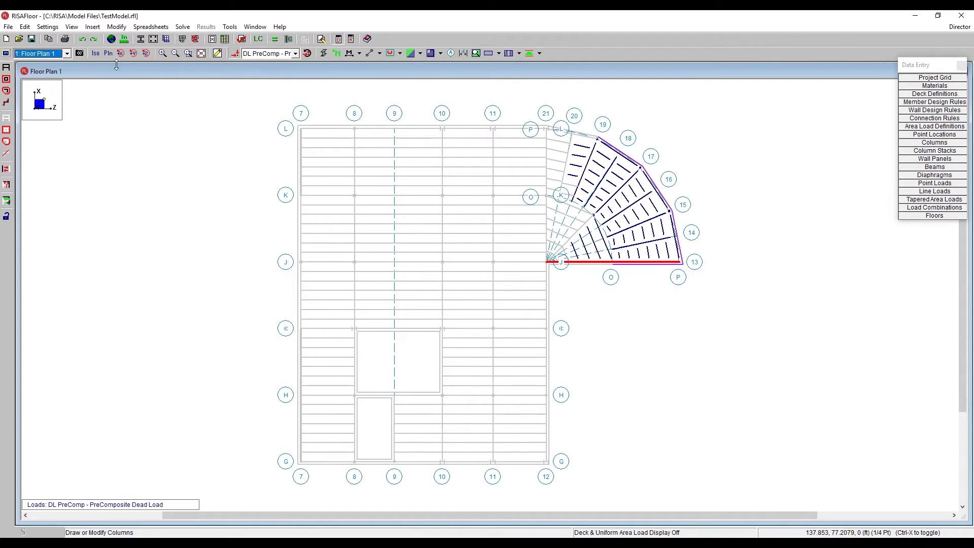
pyautogui.click(218, 55)
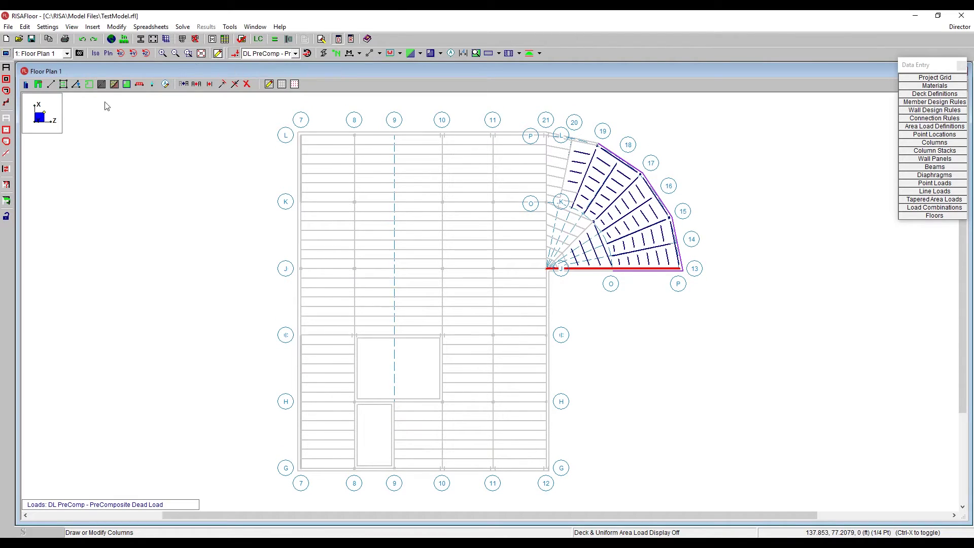
pyautogui.click(38, 85)
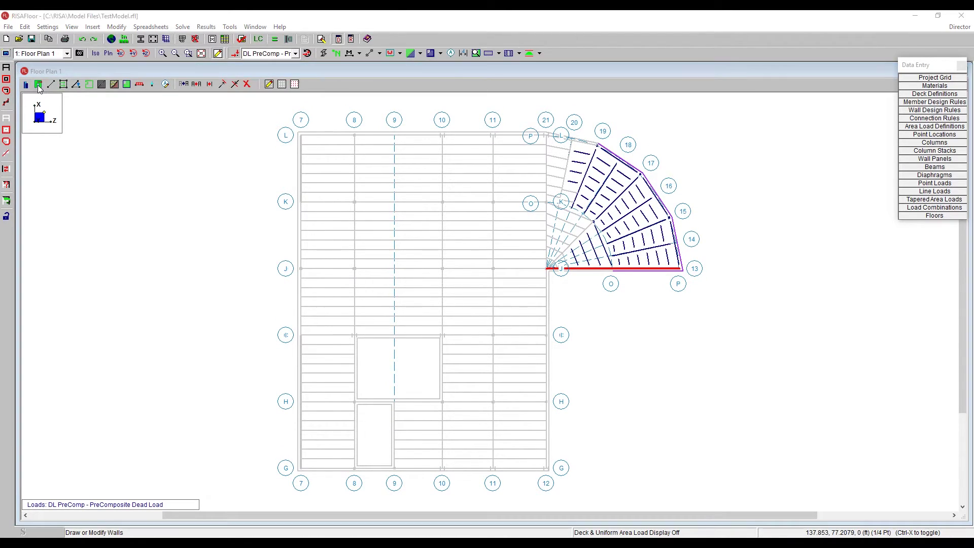
pyautogui.click(122, 105)
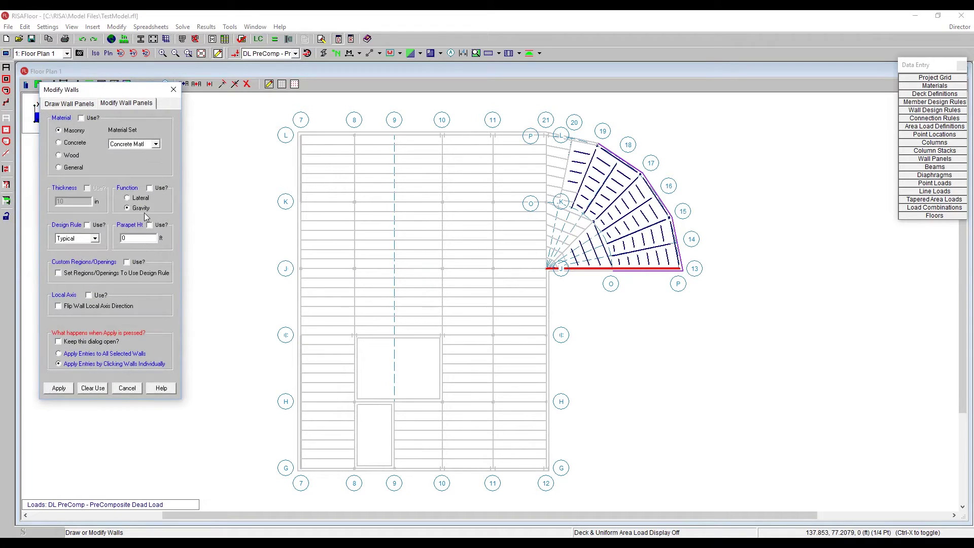
pyautogui.click(149, 224)
pyautogui.click(76, 354)
pyautogui.click(59, 388)
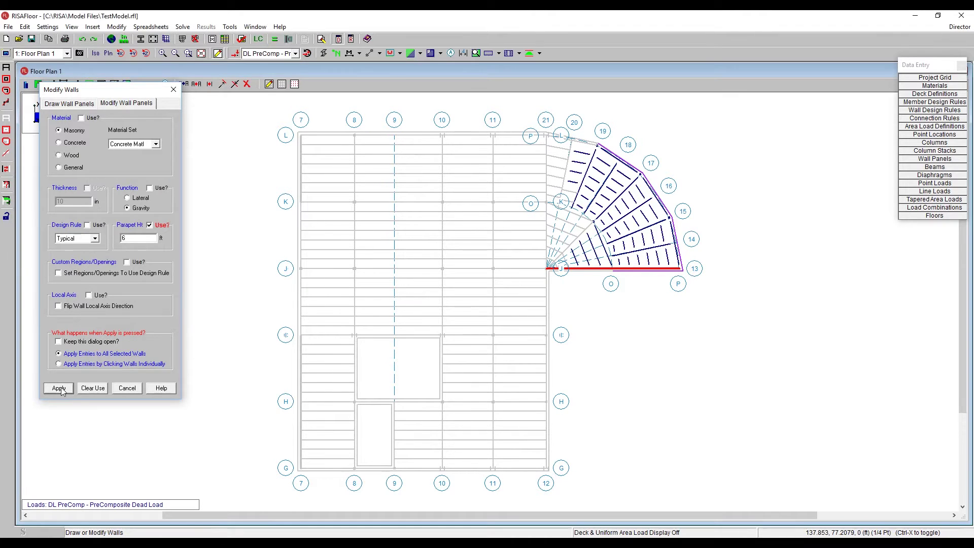
pyautogui.click(39, 52)
pyautogui.click(45, 82)
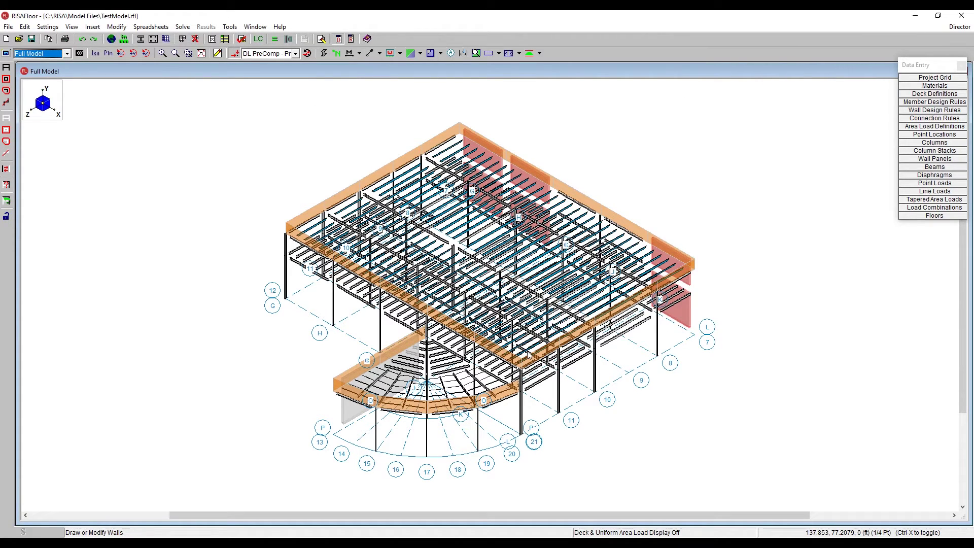
# Step: Solve the floor model and take it into RISA-3D for lateral analysis
pyautogui.click(274, 39)
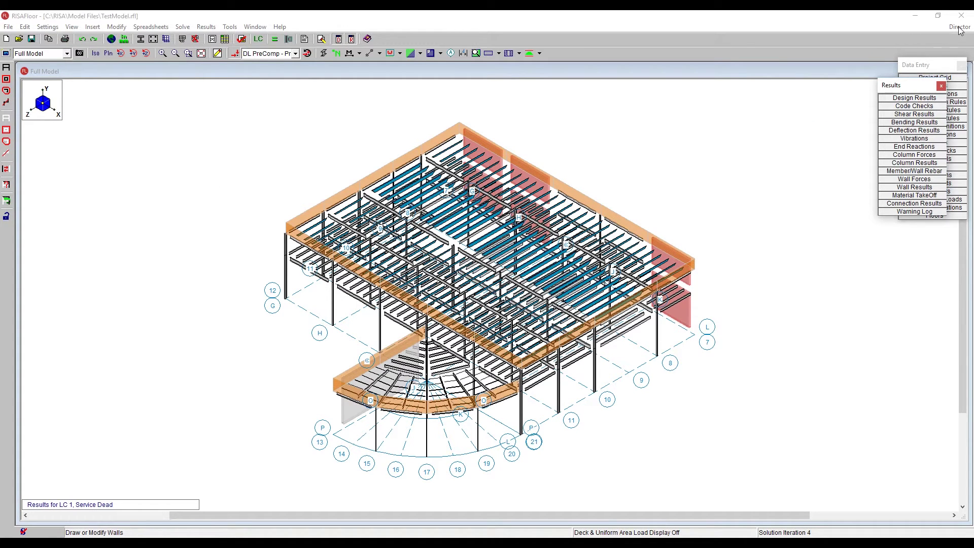
pyautogui.click(804, 158)
pyautogui.click(959, 27)
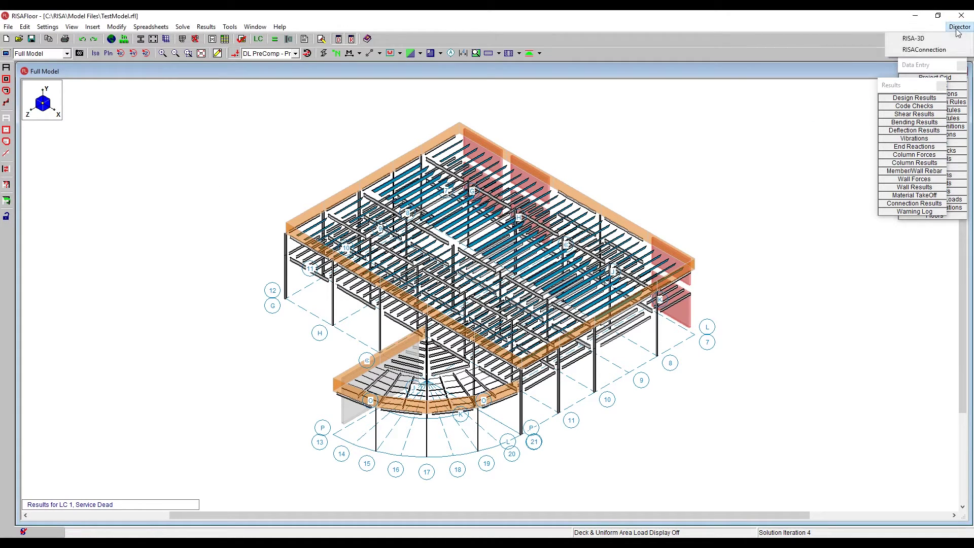
pyautogui.click(914, 38)
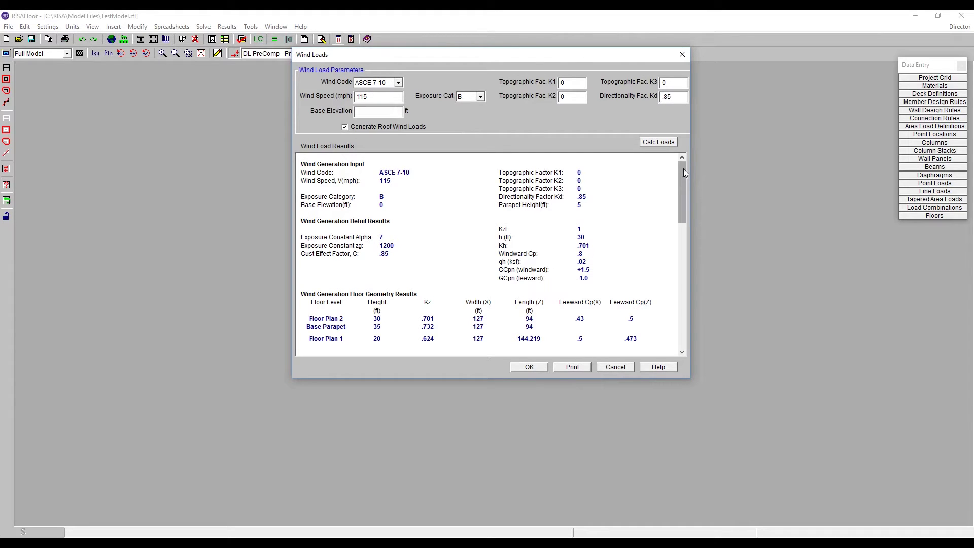
# Step: Review the floor geometry, floor force and parapet summary sections of the wind load results, and accept the wind loads and global model settings
pyautogui.moveTo(684, 169); pyautogui.dragTo(686, 181)
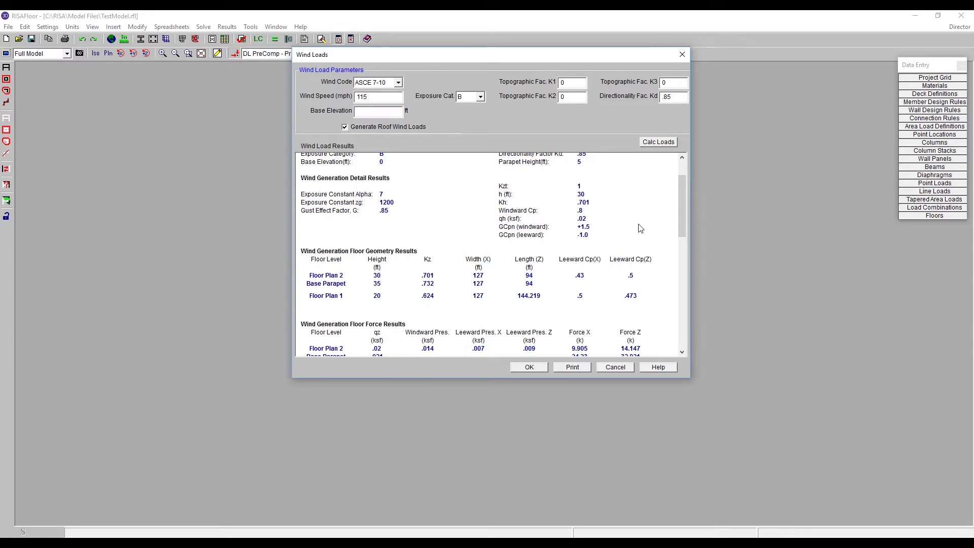
pyautogui.moveTo(680, 192); pyautogui.dragTo(681, 228)
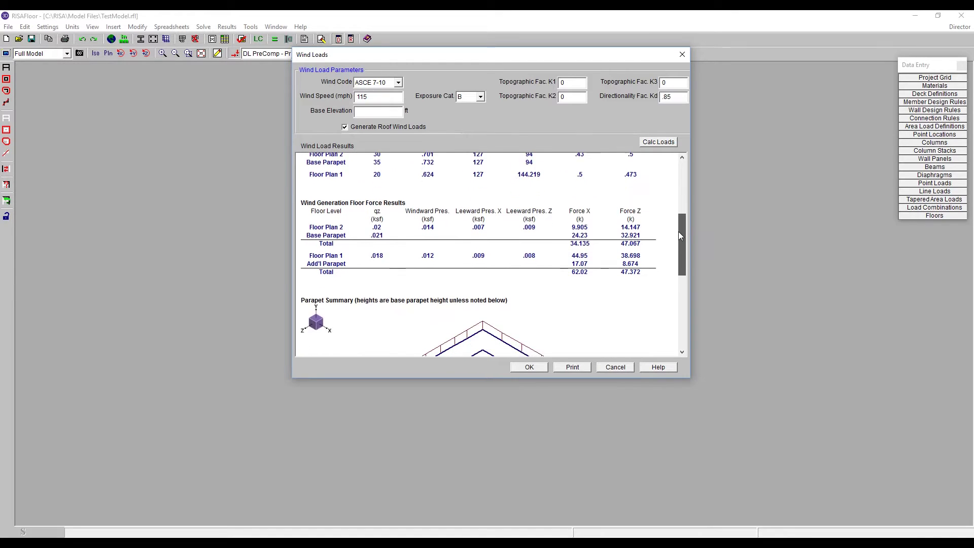
pyautogui.moveTo(679, 233); pyautogui.dragTo(678, 235)
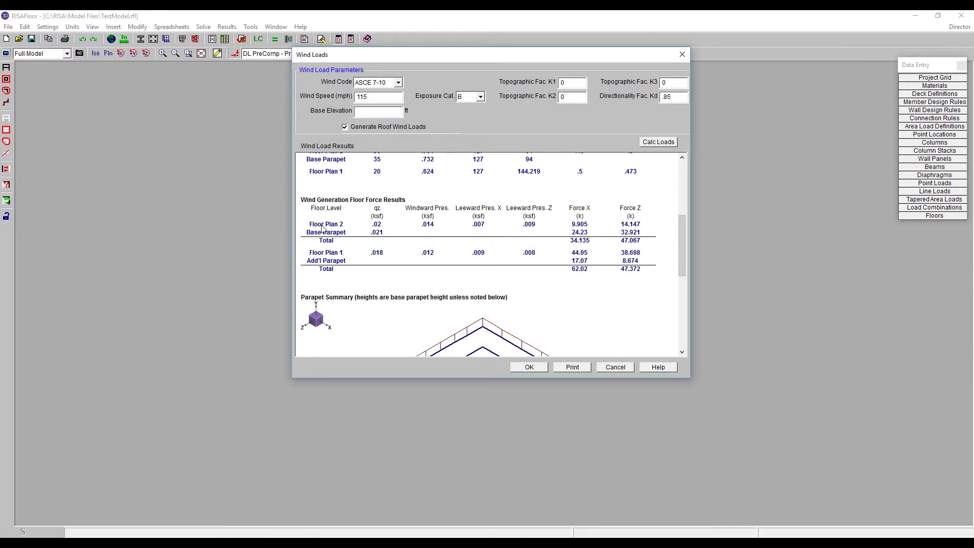
pyautogui.moveTo(683, 227); pyautogui.dragTo(680, 248)
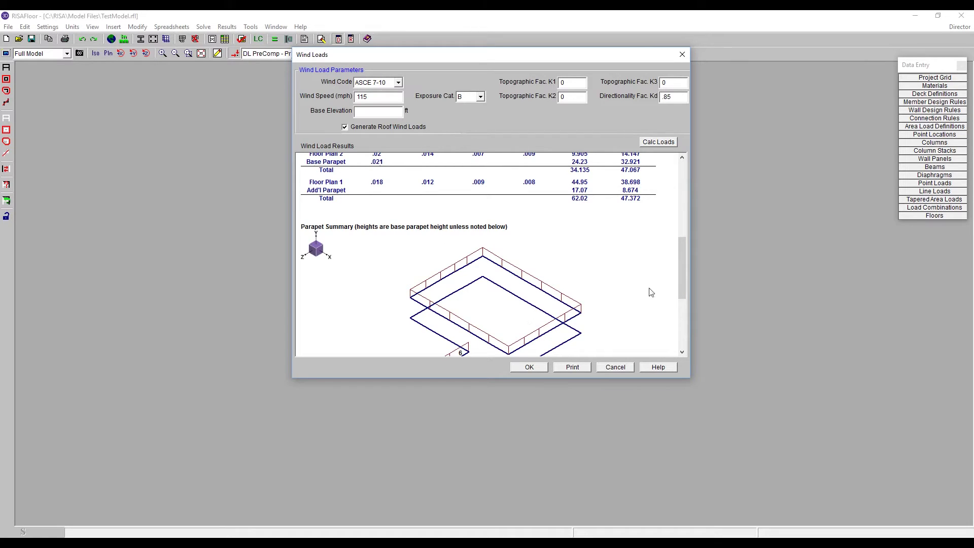
pyautogui.moveTo(680, 282); pyautogui.dragTo(684, 262)
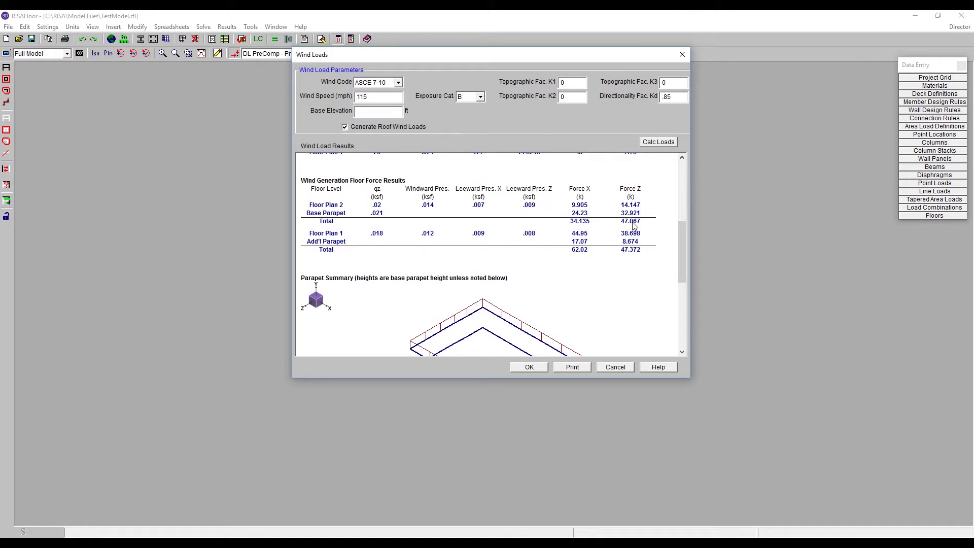
pyautogui.moveTo(680, 232); pyautogui.dragTo(680, 267)
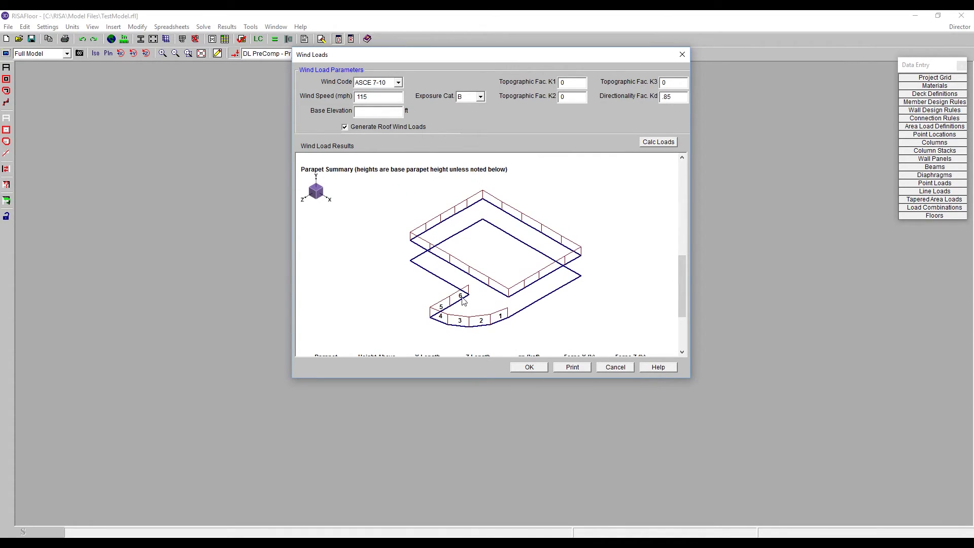
pyautogui.moveTo(683, 261); pyautogui.dragTo(680, 293)
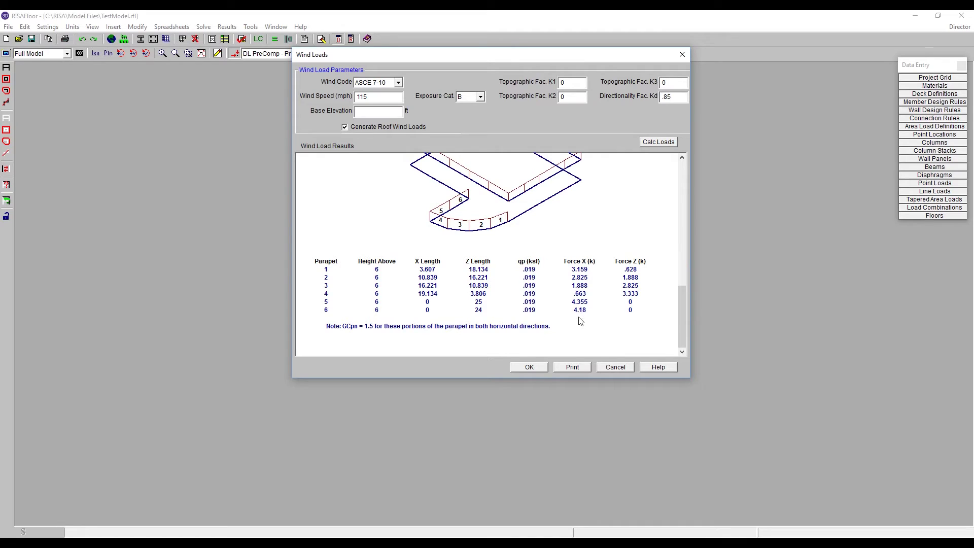
pyautogui.moveTo(682, 332); pyautogui.dragTo(698, 254)
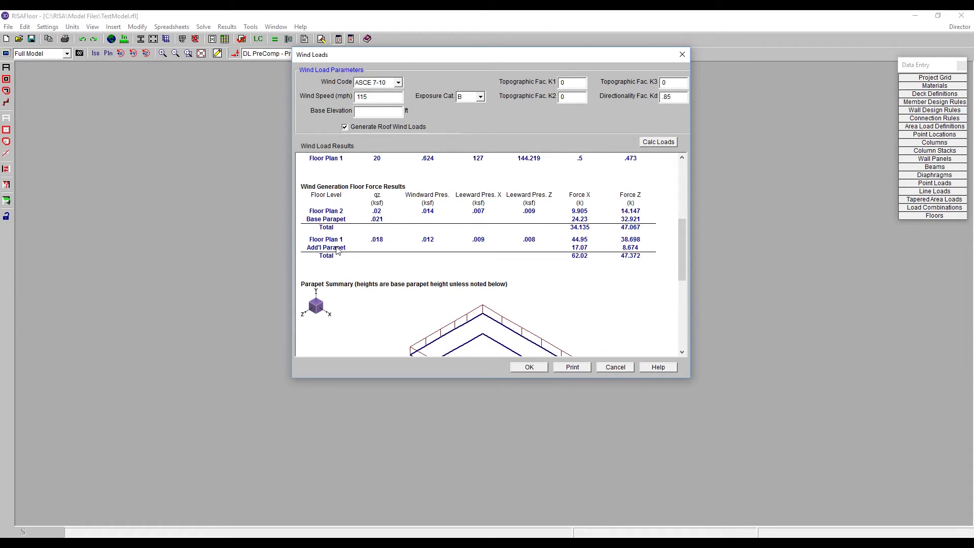
pyautogui.moveTo(682, 222); pyautogui.dragTo(682, 270)
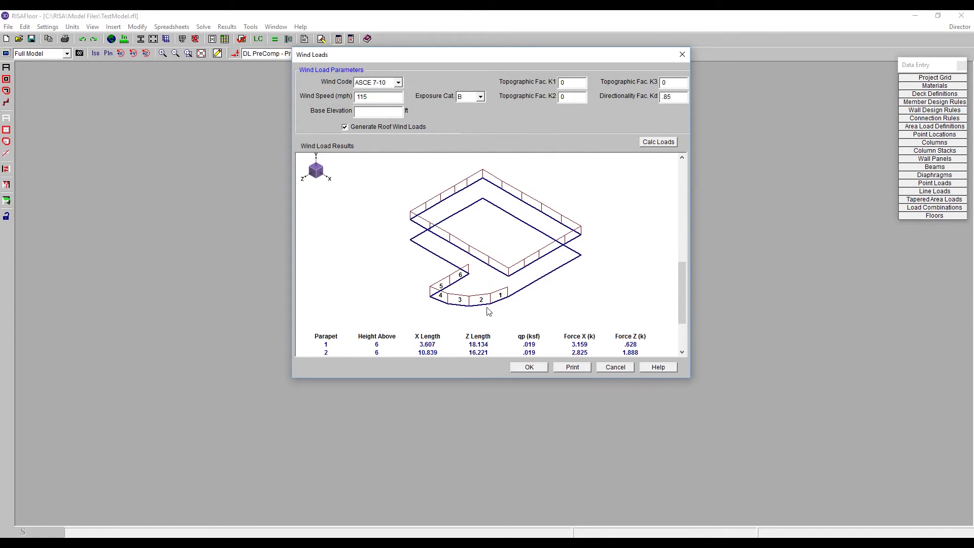
pyautogui.moveTo(686, 318); pyautogui.dragTo(693, 272)
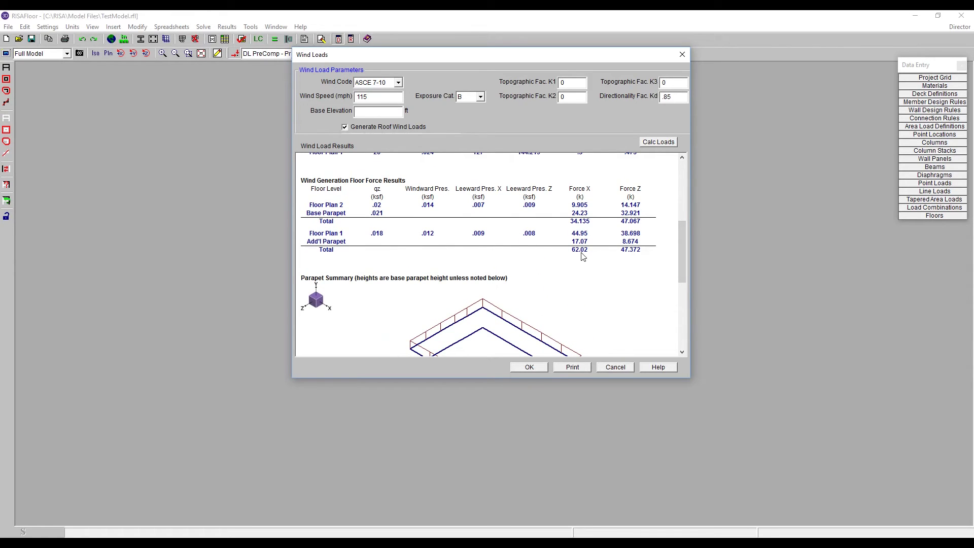
pyautogui.click(530, 368)
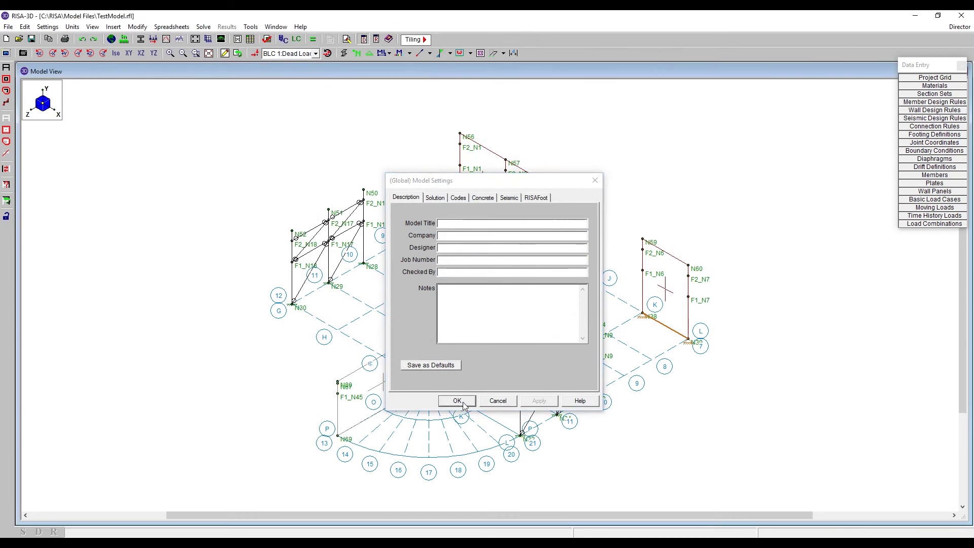
pyautogui.click(462, 403)
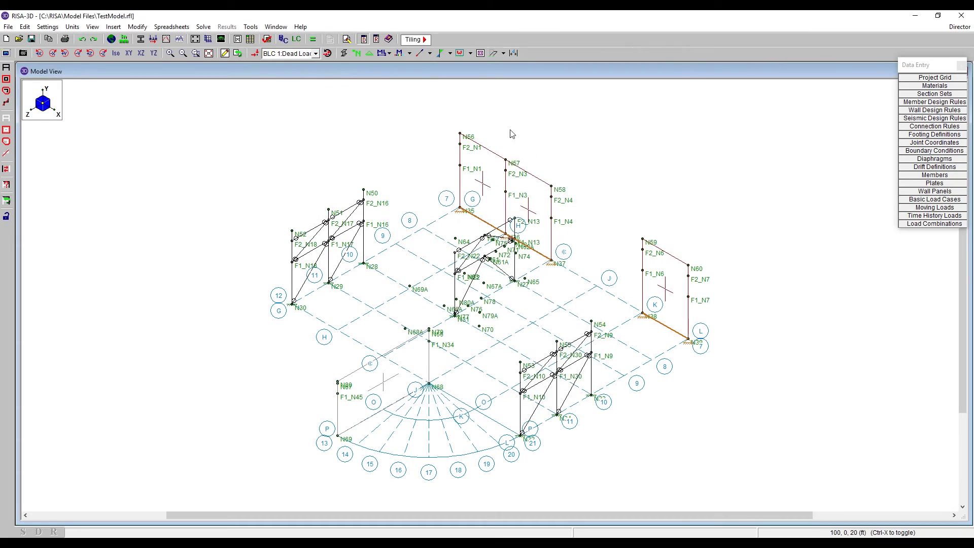
# Step: Display the loads of BLC 8: Wind Load X with the diaphragm outlines and examine them in the XY plane
pyautogui.click(254, 54)
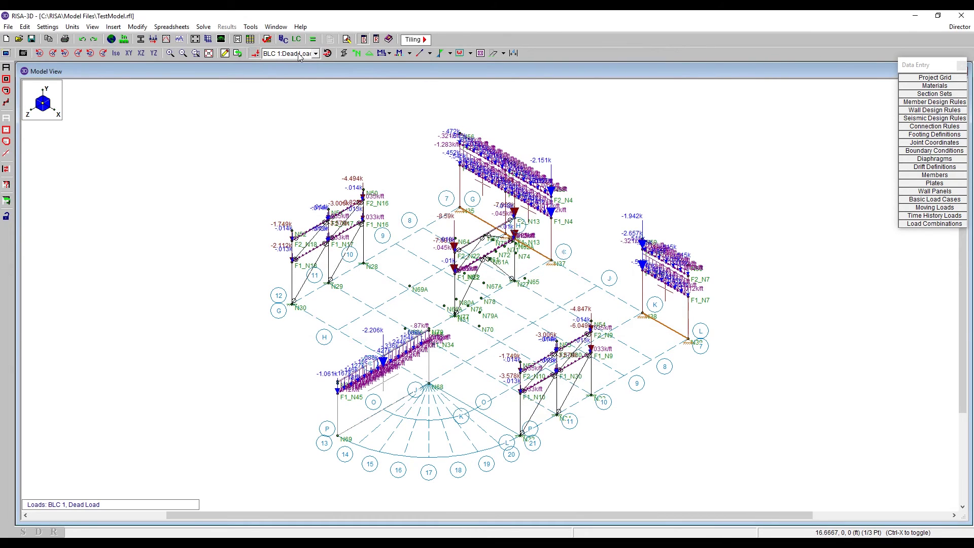
pyautogui.click(315, 53)
pyautogui.click(301, 118)
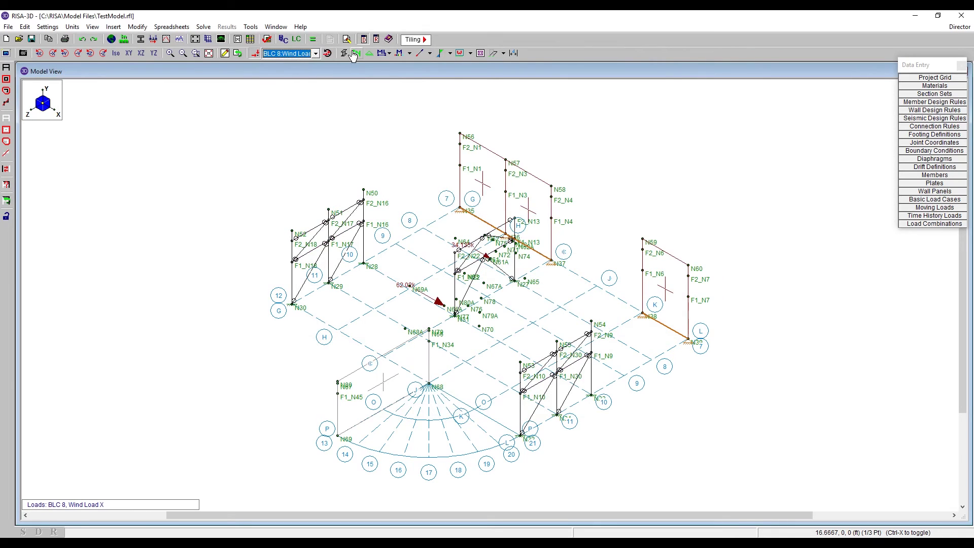
pyautogui.click(480, 54)
pyautogui.click(480, 53)
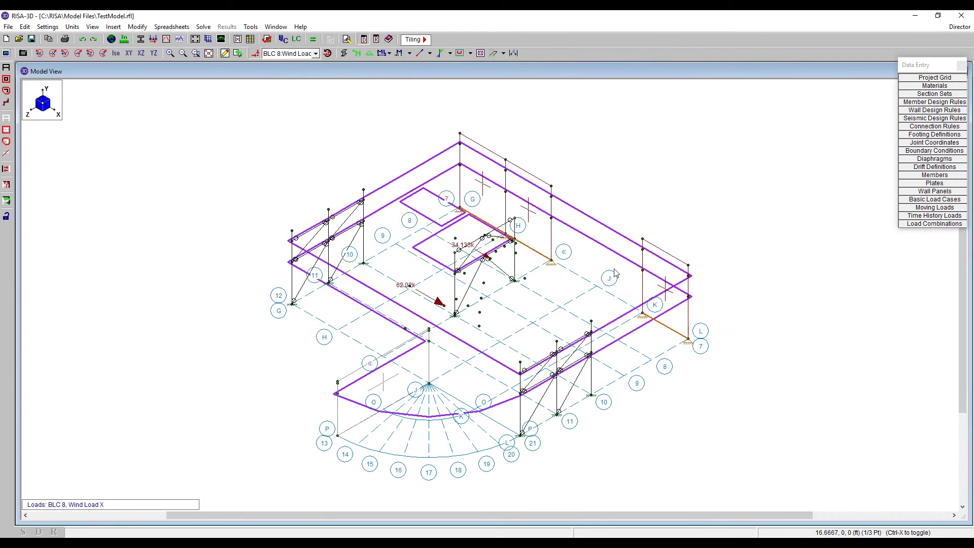
pyautogui.keyDown('shift'); pyautogui.moveTo(638, 273); pyautogui.dragTo(757, 239, button='middle'); pyautogui.keyUp('shift')
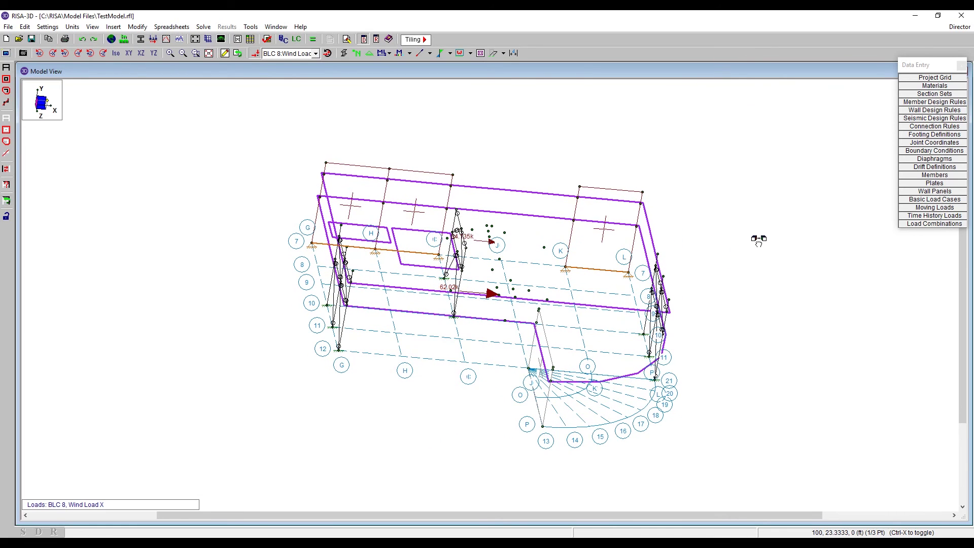
pyautogui.click(129, 53)
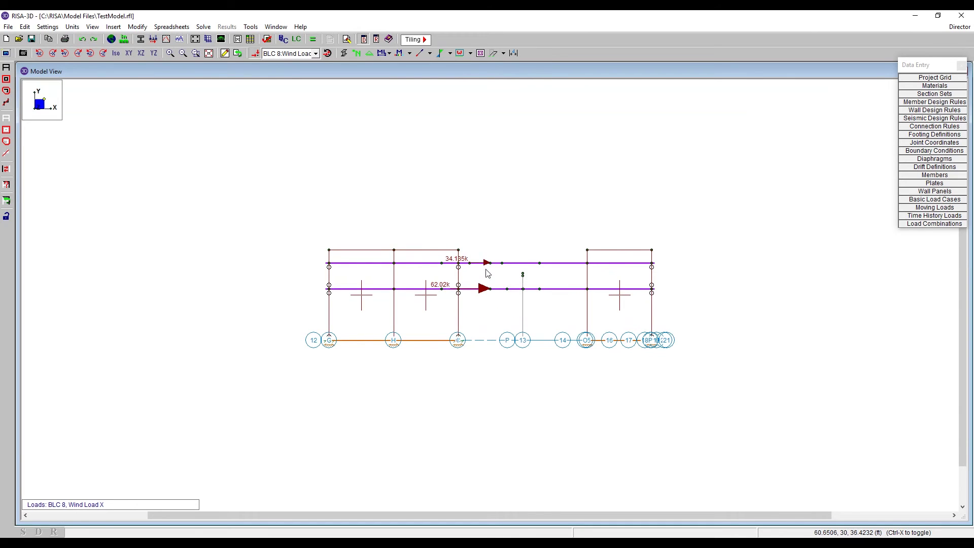
# Step: Display the loads of BLC 11: Wind Load Z and examine them in the YZ plane and in isometric view
pyautogui.click(286, 54)
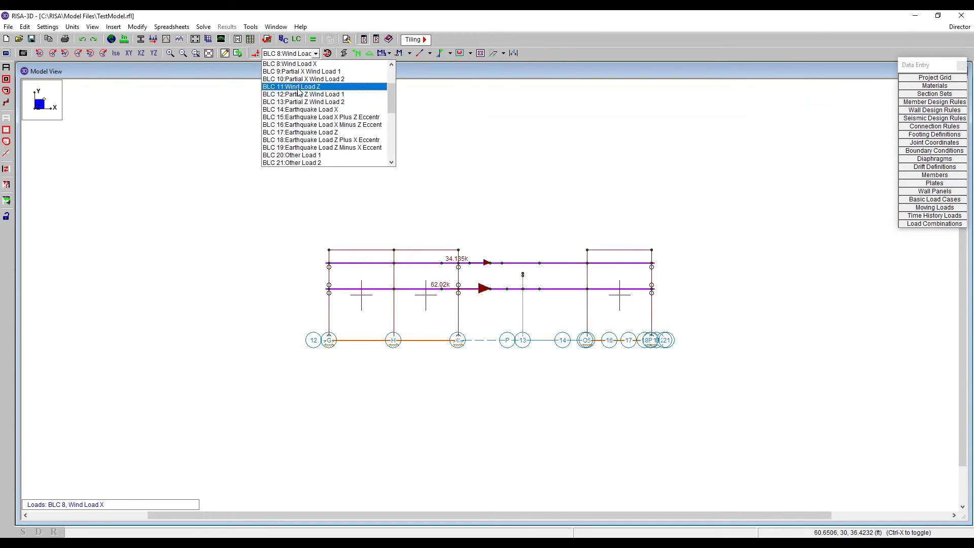
pyautogui.click(289, 87)
pyautogui.click(155, 54)
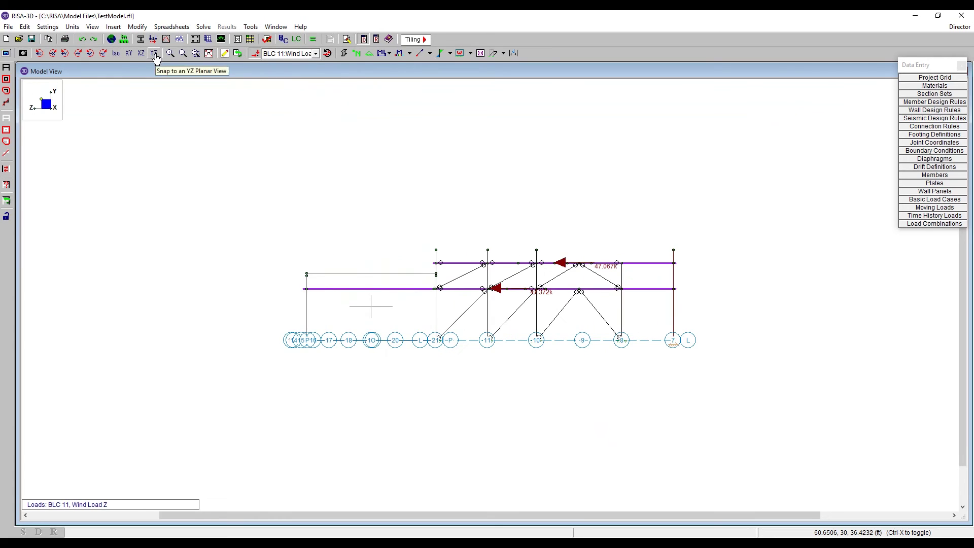
pyautogui.keyDown('shift'); pyautogui.moveTo(586, 279); pyautogui.dragTo(582, 285, button='middle'); pyautogui.keyUp('shift')
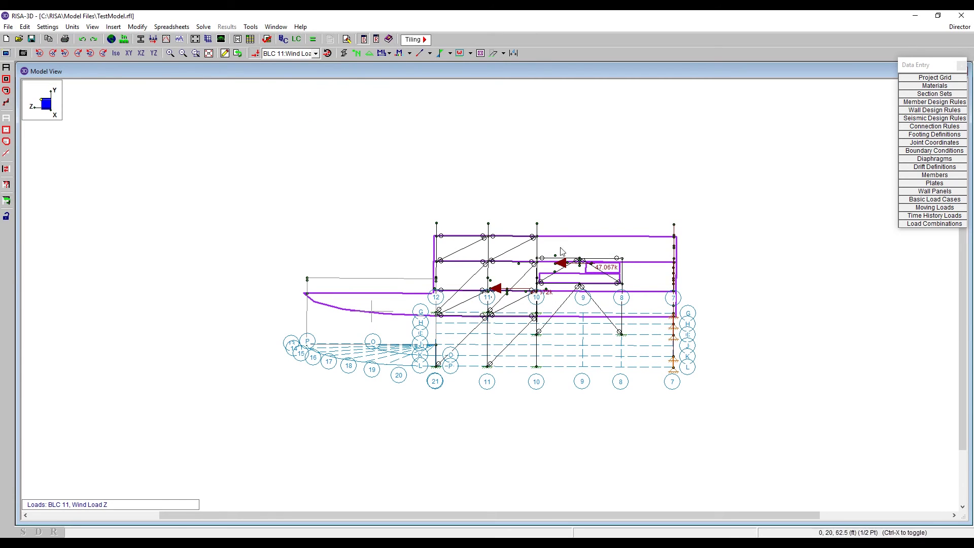
pyautogui.click(116, 53)
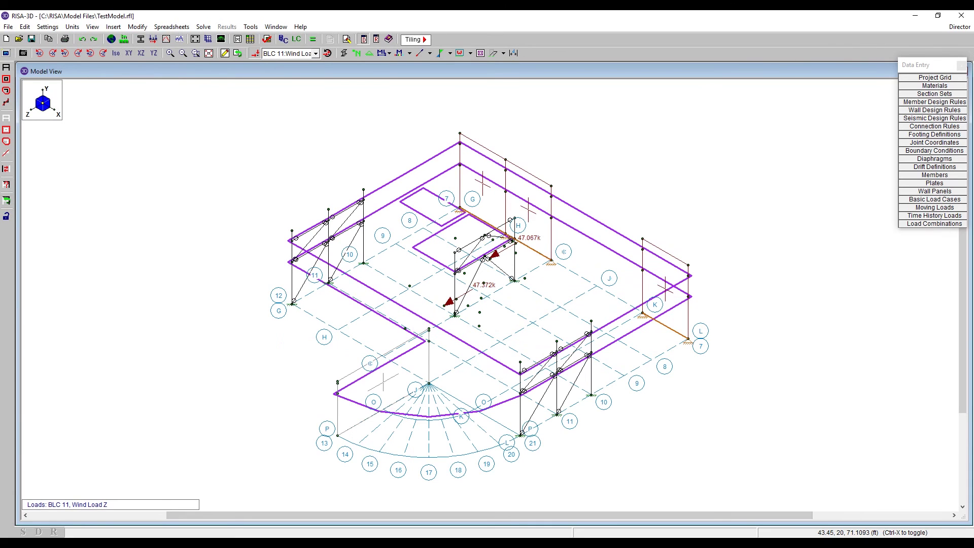
# Step: Switch back to RISAFloor and display the full model
pyautogui.click(958, 27)
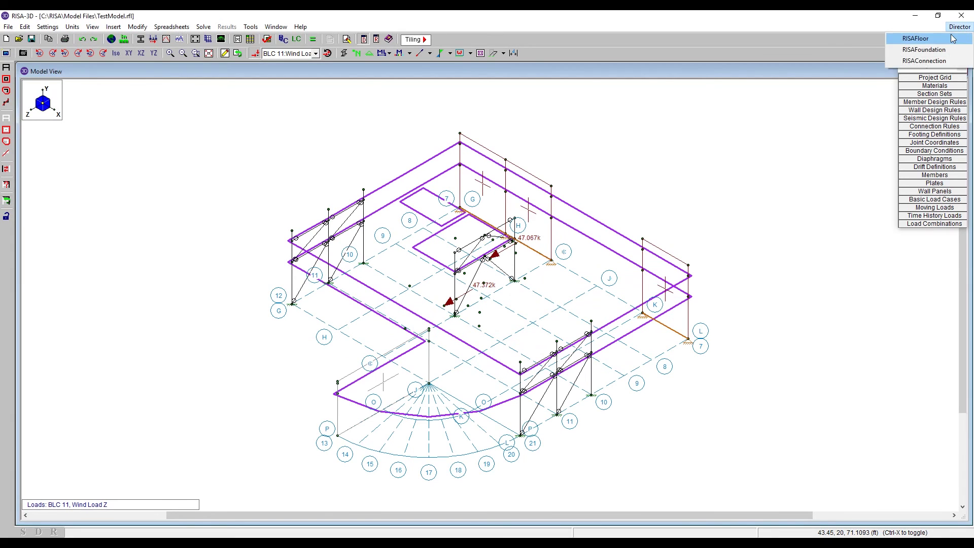
pyautogui.click(953, 39)
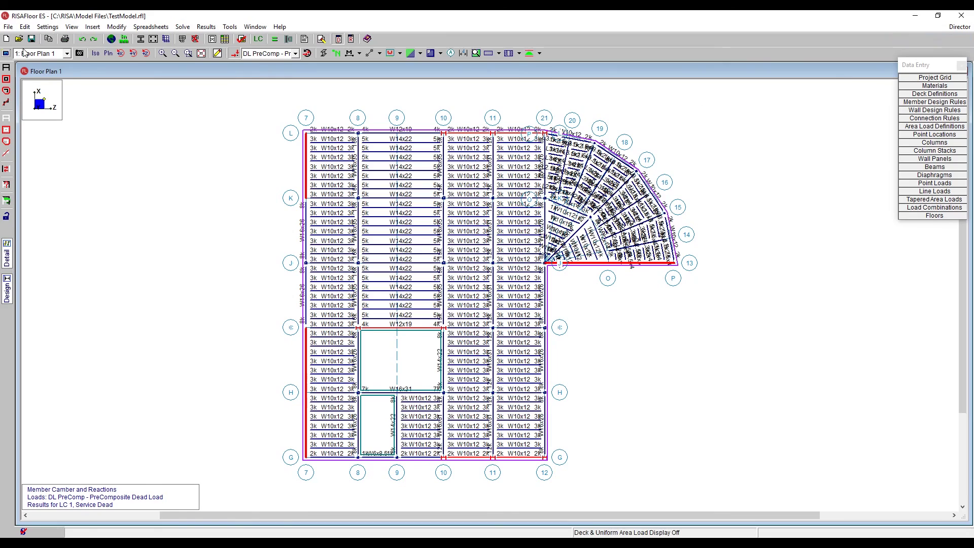
pyautogui.click(25, 53)
pyautogui.click(42, 78)
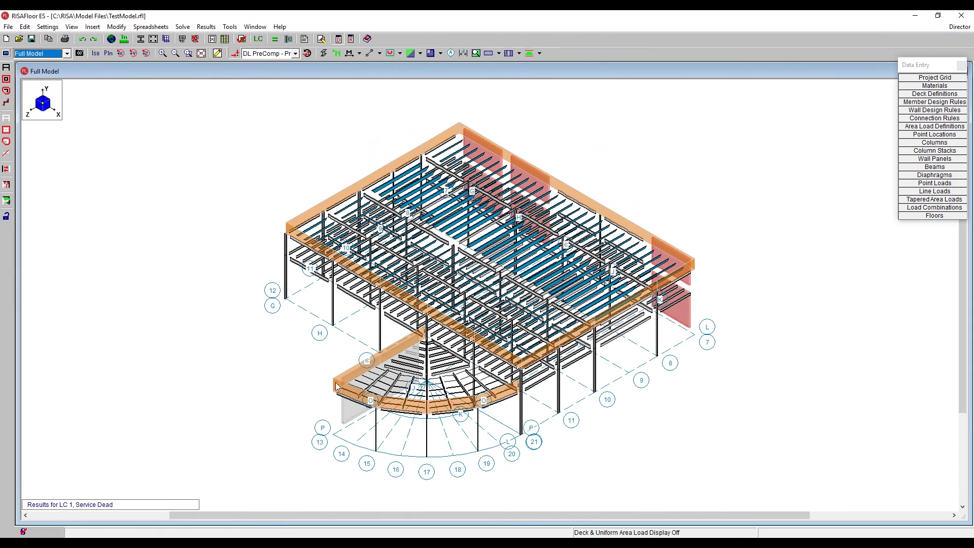